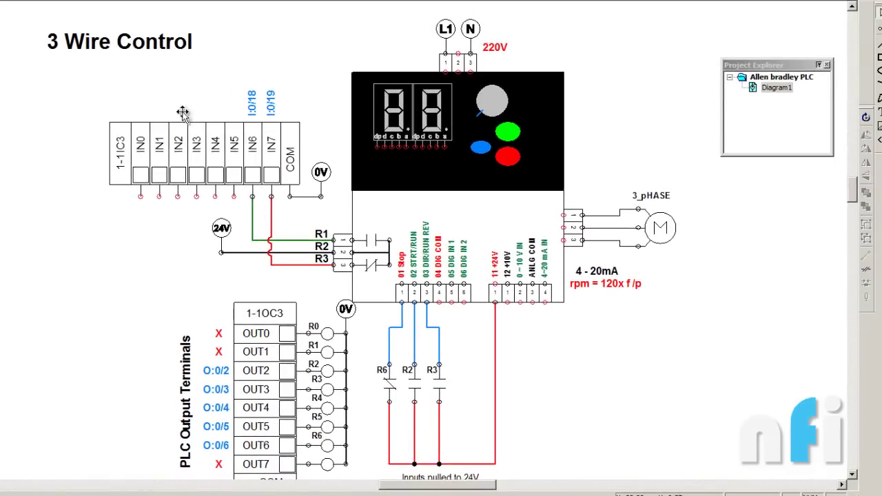
Inspect the R6, R2 and R3 contacts on the drive inputs and their relay coils on OUT2, OUT3 and OUT6
scroll(406, 269, "up", 4)
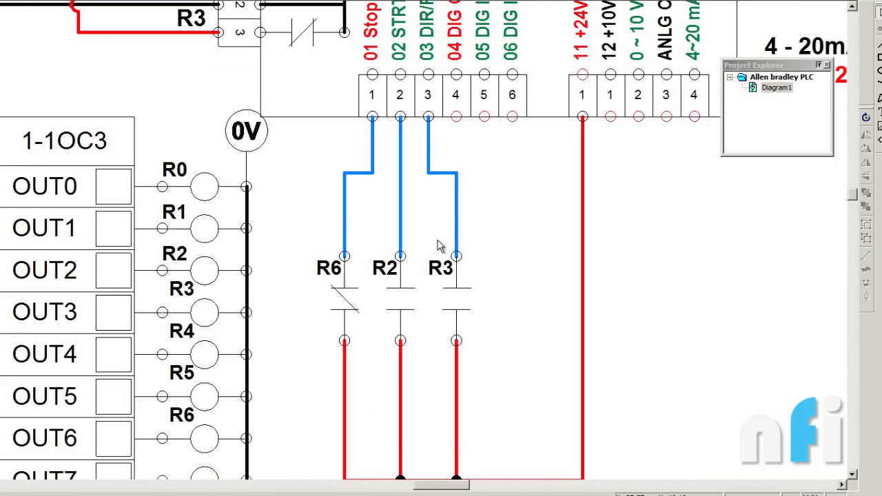
scroll(439, 246, "down", 1)
scroll(441, 246, "down", 2)
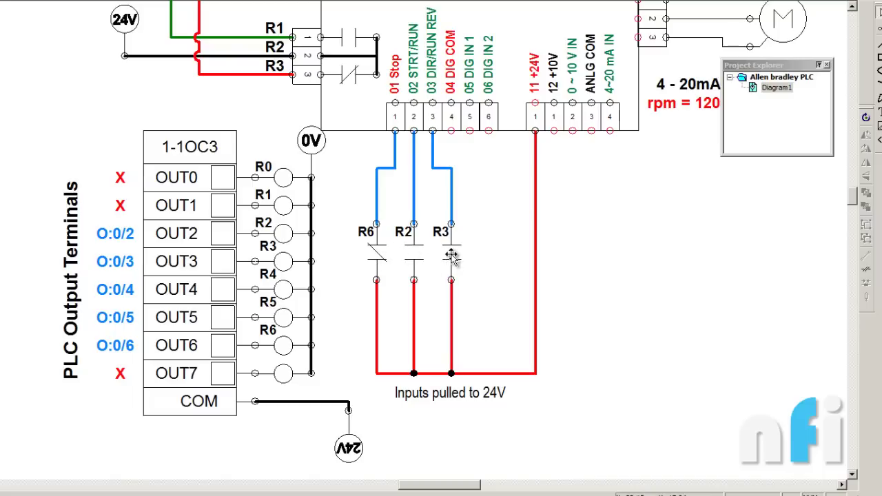
left_click(288, 231)
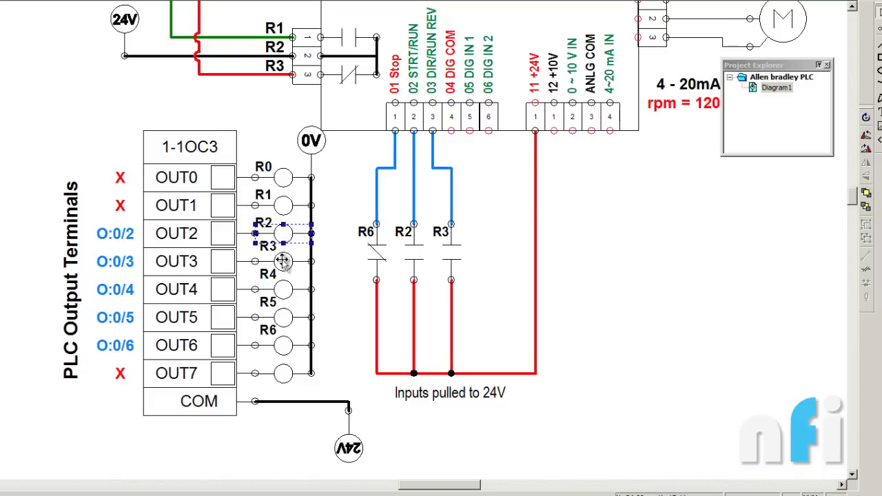
left_click(282, 262)
left_click(283, 342)
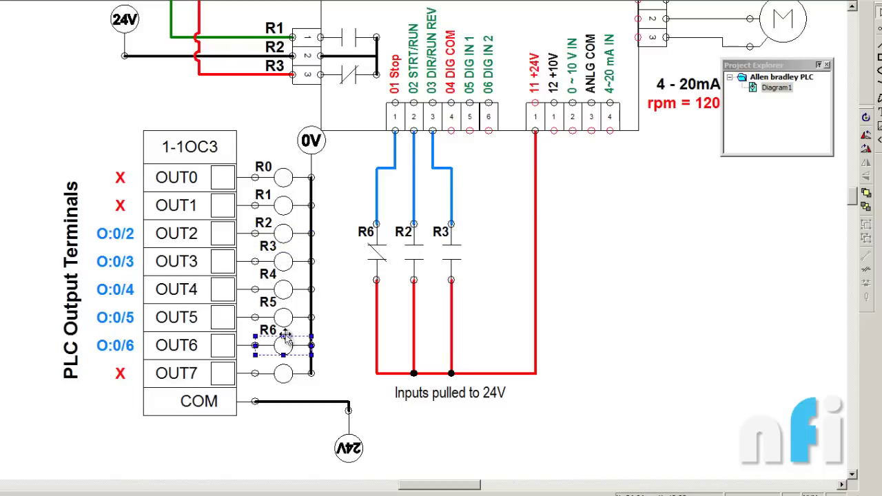
Delete the R5 relay coil on OUT5, plus the coil on OUT7 and its 0V wire segment
left_click(283, 319)
key("Delete")
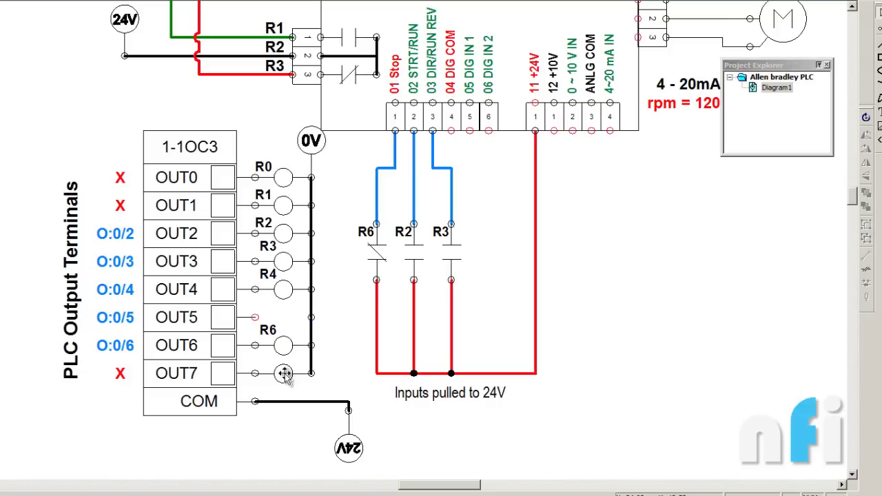
left_click(284, 375)
key("Delete")
left_click(311, 365)
key("Delete")
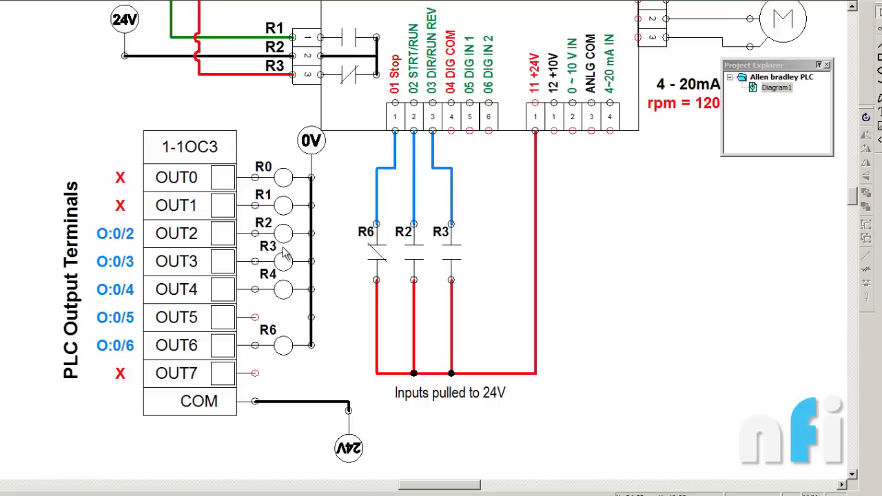
Delete the unused relay coils R1, R0 and R4 from outputs OUT1, OUT0 and OUT4
left_click(283, 205)
key("Delete")
left_click(285, 178)
key("Delete")
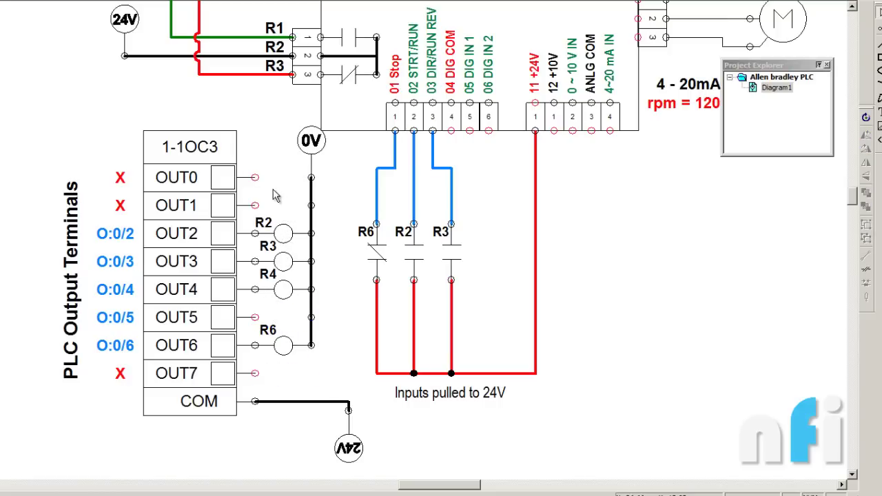
left_click(285, 293)
key("Delete")
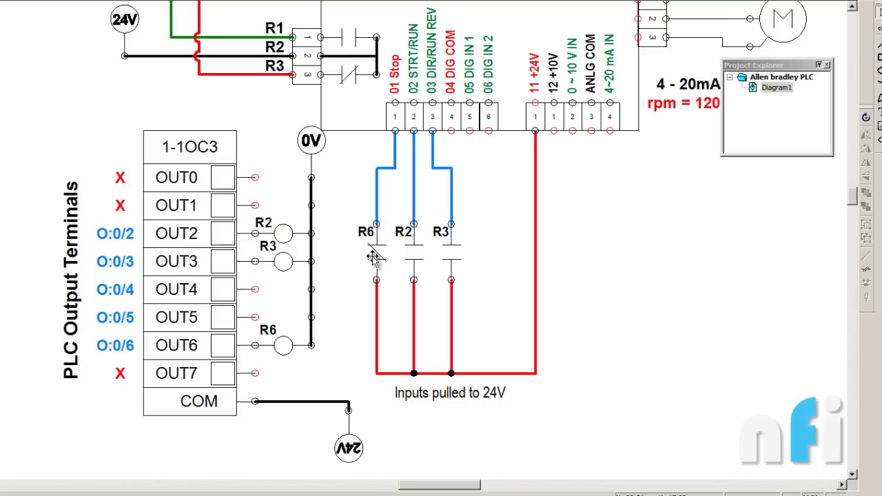
Examine the R2, R3 and R6 contacts at the drive's digital inputs, and trace output O:0/2 to relay coil R2
left_click(411, 262)
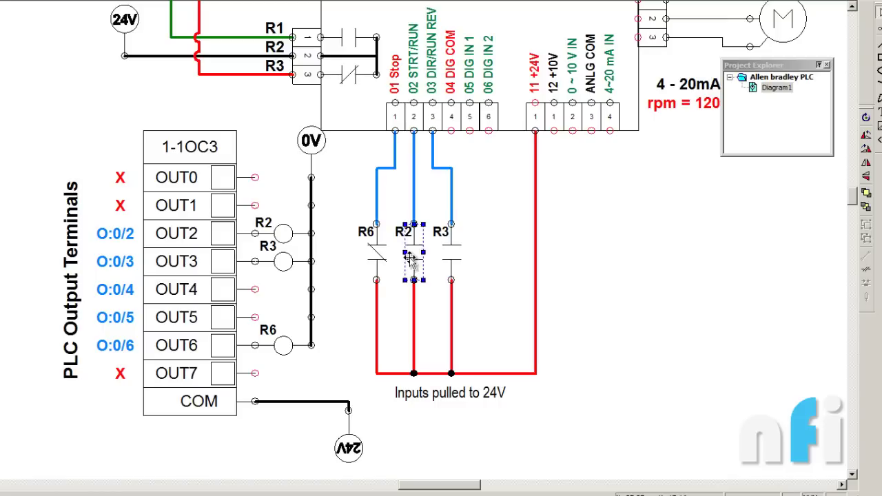
left_click(486, 268)
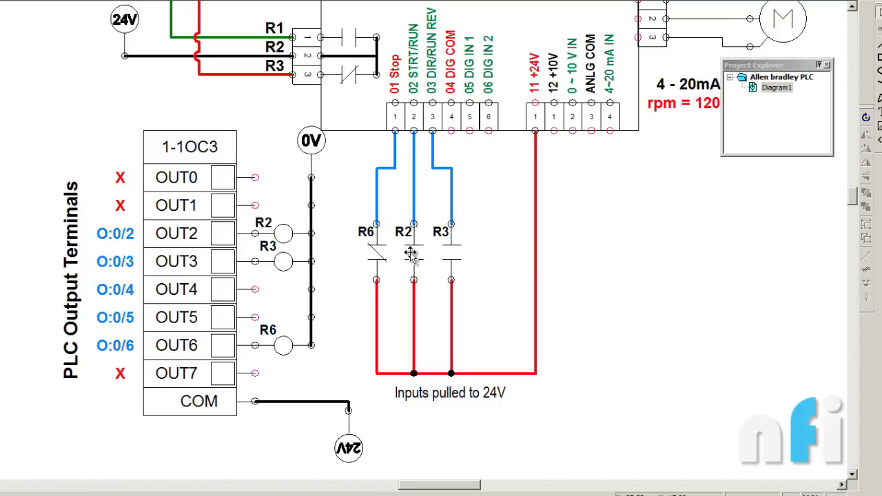
left_click(452, 253)
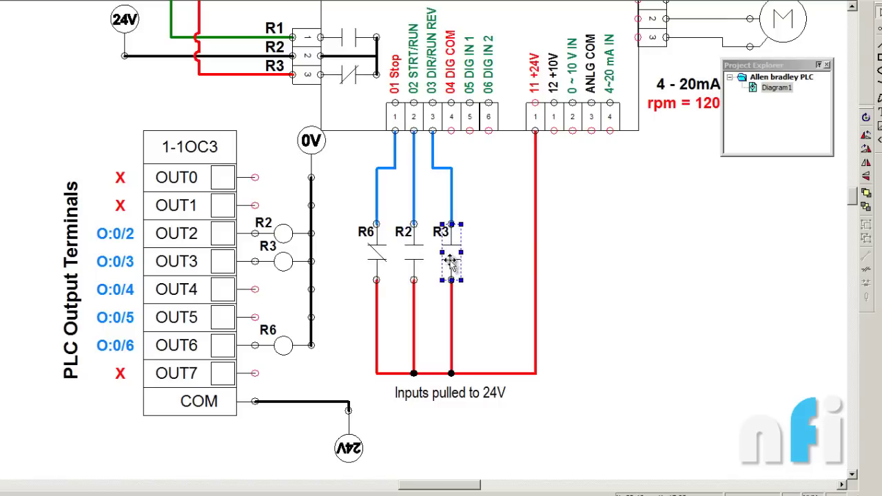
left_click_drag(341, 210, 511, 314)
left_click(433, 238)
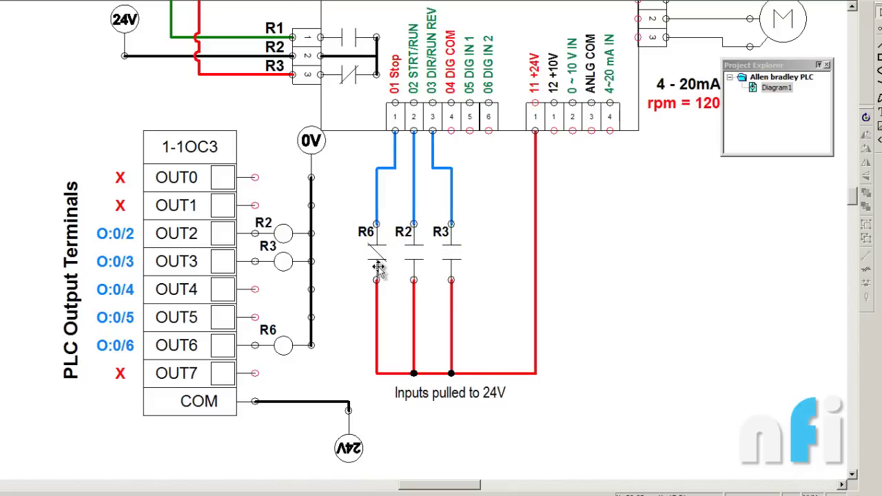
left_click(126, 237)
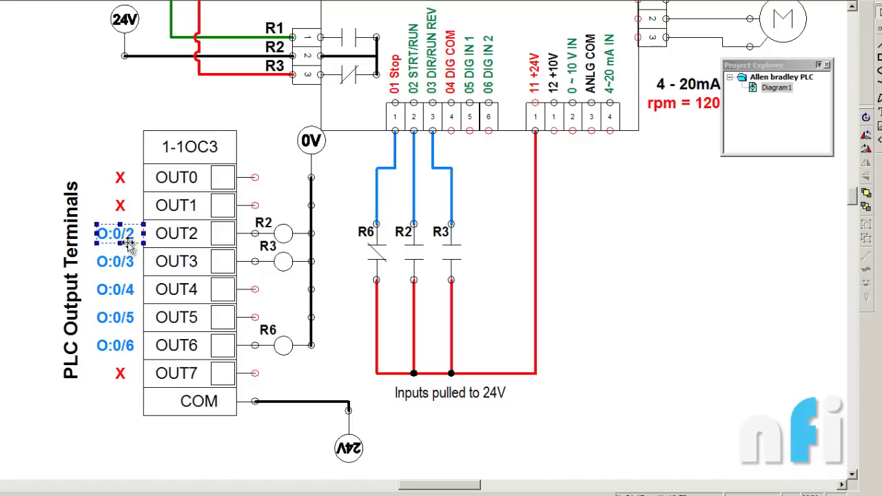
left_click(274, 235)
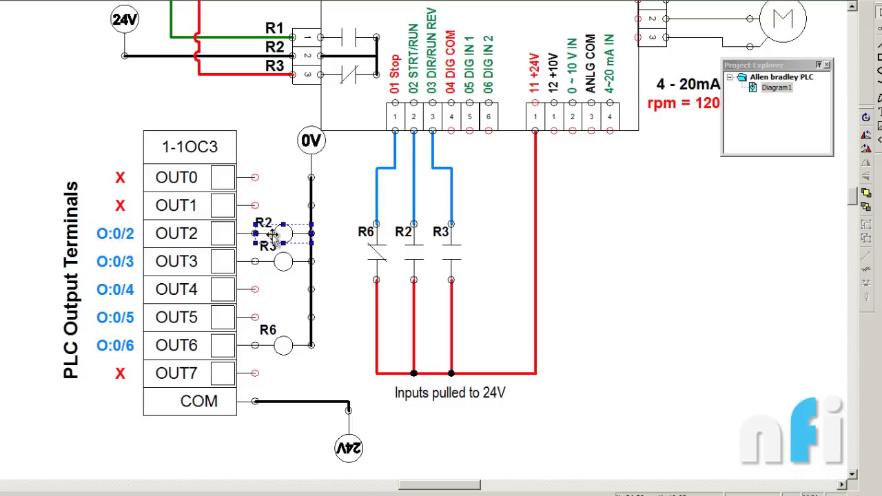
left_click(347, 261)
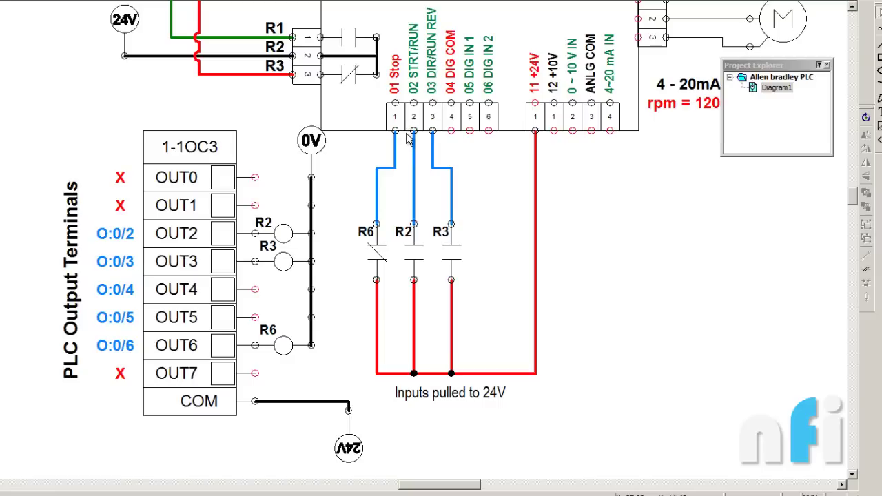
scroll(411, 221, "up", 1)
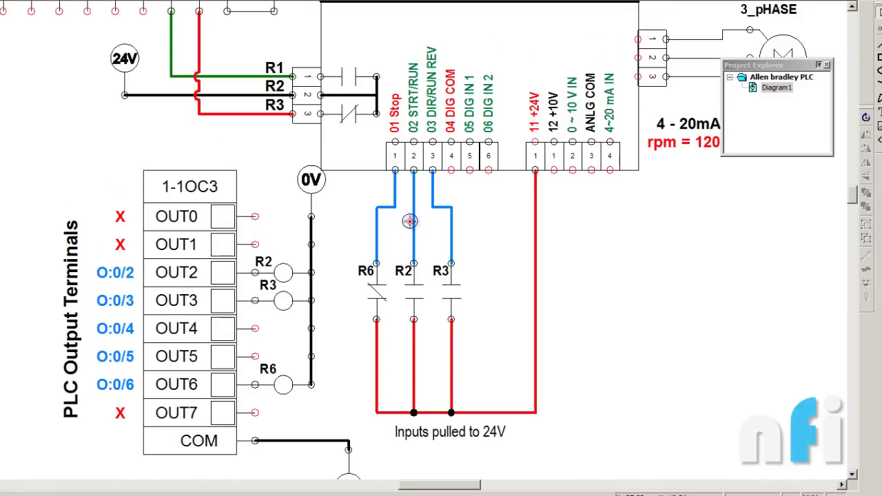
scroll(411, 220, "down", 1)
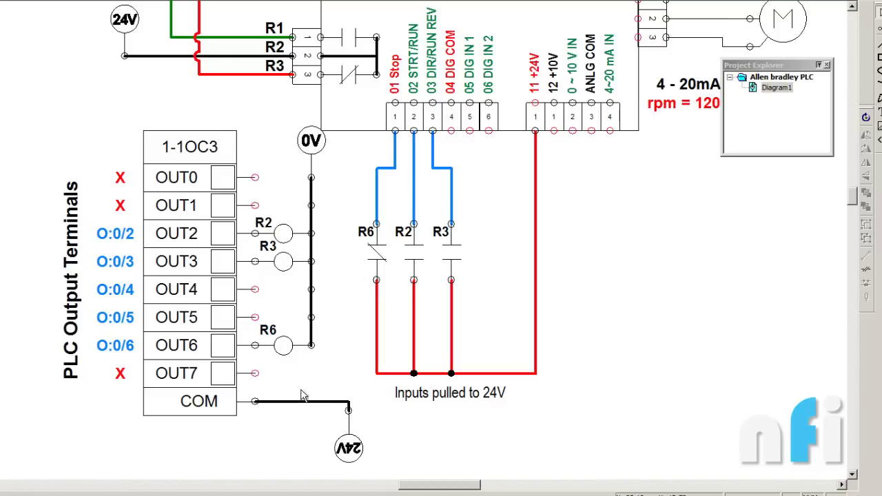
Switch to the PLC ladder program and inspect output coils O:0/2, O:0/3 and O:0/6 on the first three rungs
left_click(358, 495)
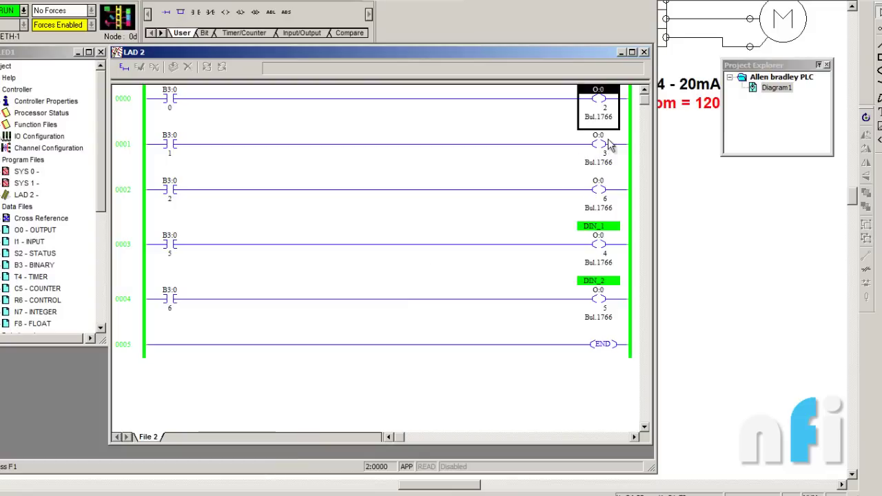
left_click(598, 193)
left_click(598, 152)
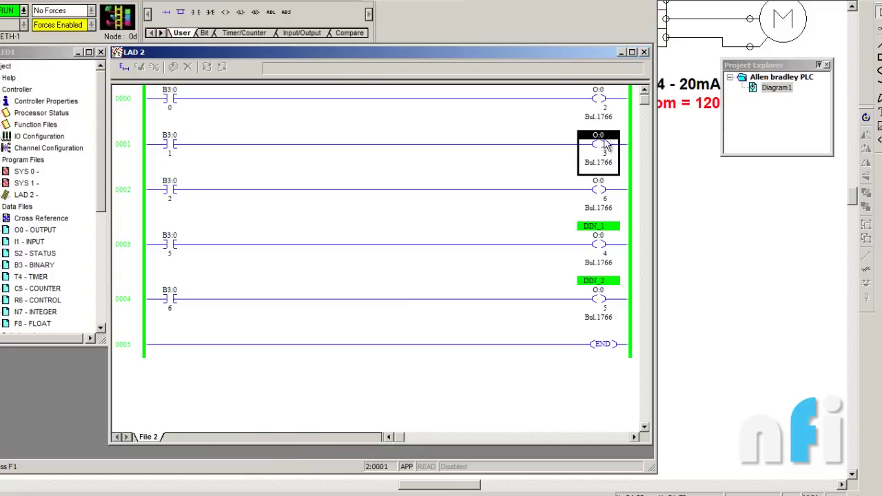
left_click(602, 107)
left_click(599, 146)
left_click(599, 198)
left_click(606, 109)
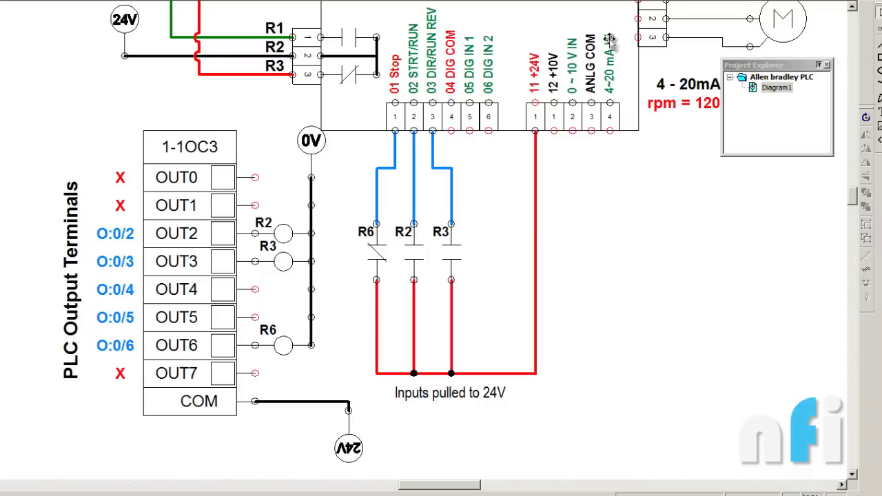
Switch to the PowerPoint presentation and show the P106 Start Source slide on 3-Wire operation
key("alt+Tab")
left_click(147, 493)
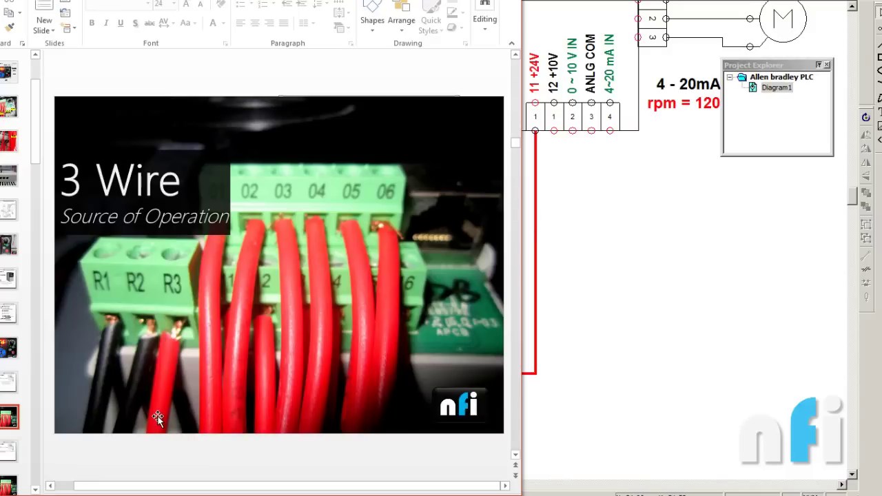
left_click(8, 451)
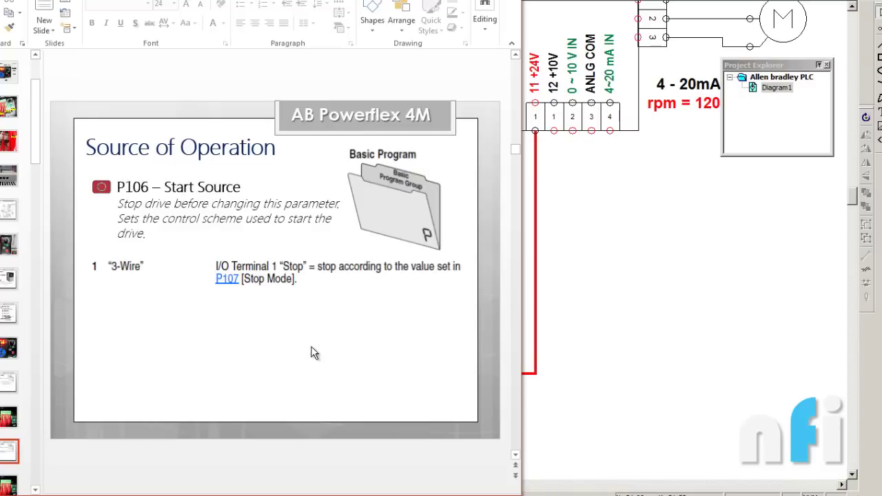
Arrange the ladder program window beside the Logitech webcam view so the rungs and the drive display are both visible
left_click(248, 494)
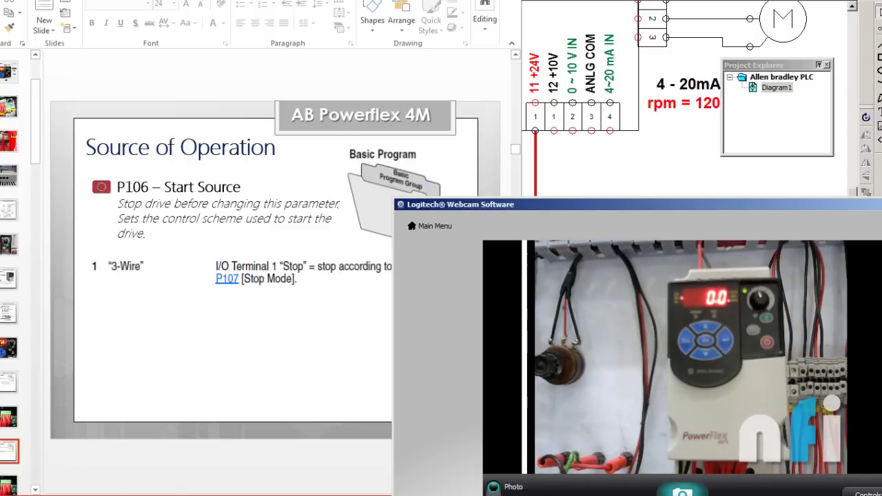
key("alt+Tab")
left_click(623, 202)
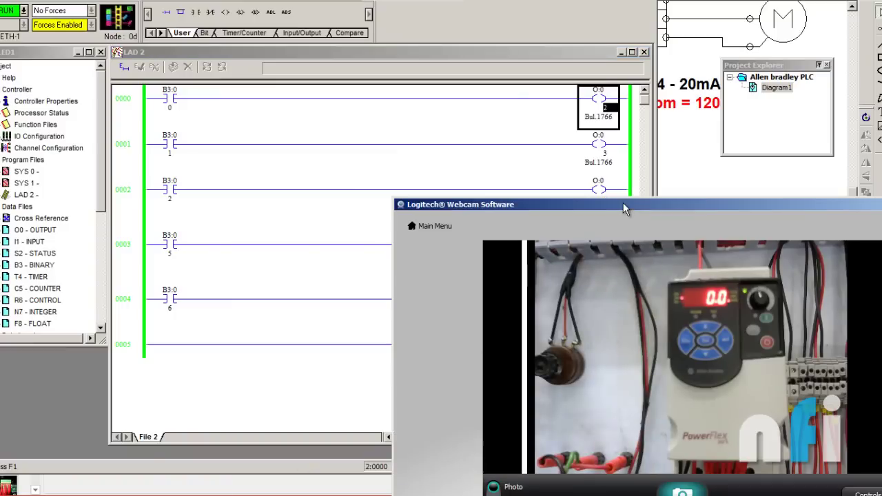
left_click_drag(623, 203, 669, 226)
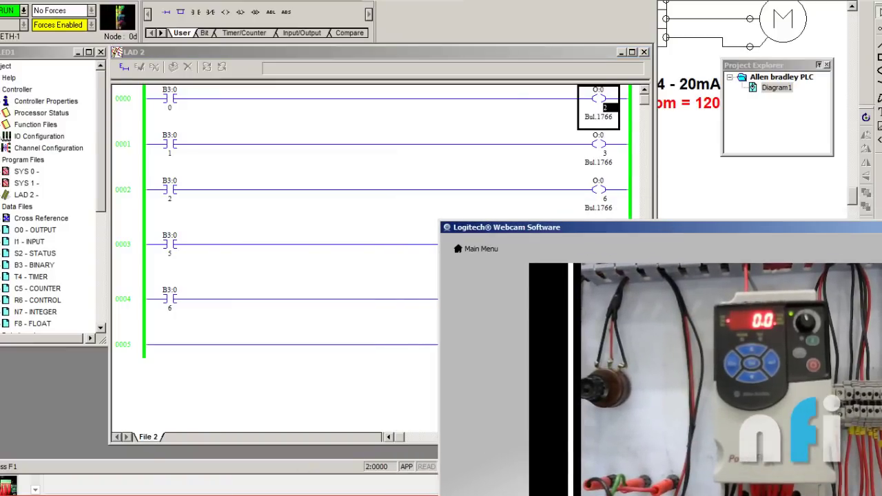
left_click_drag(554, 0, 465, 0)
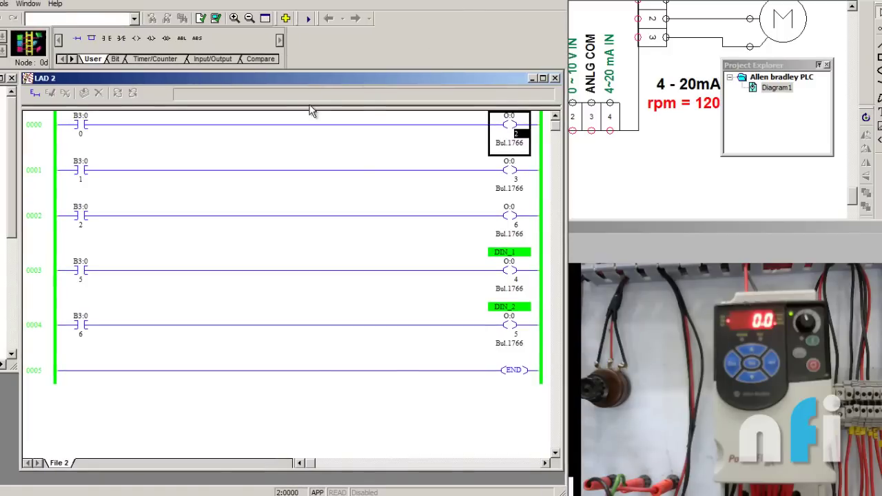
Toggle bit B3:0/0 on rung 0000 on and back off to pulse output O:0/2
left_click(89, 130)
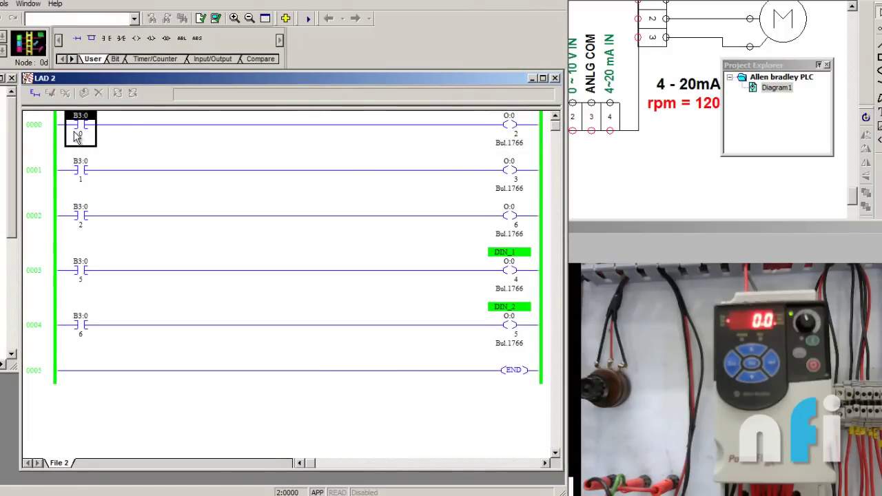
right_click(73, 131)
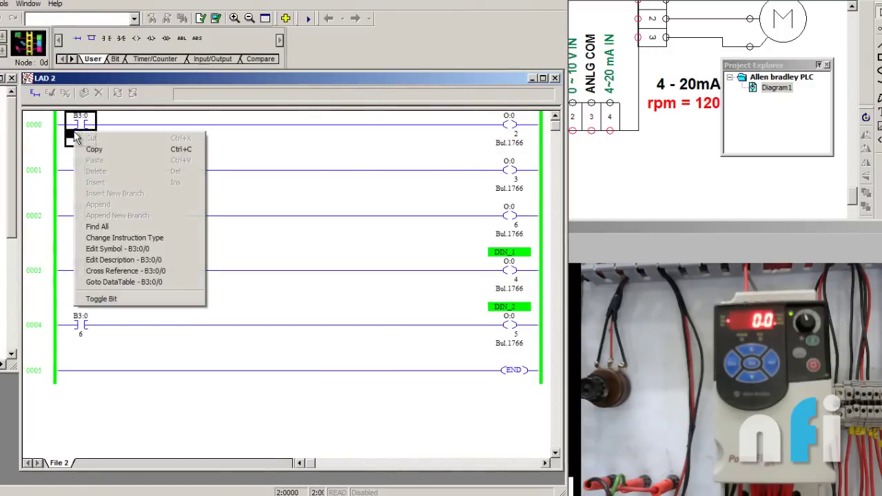
left_click(101, 299)
right_click(80, 136)
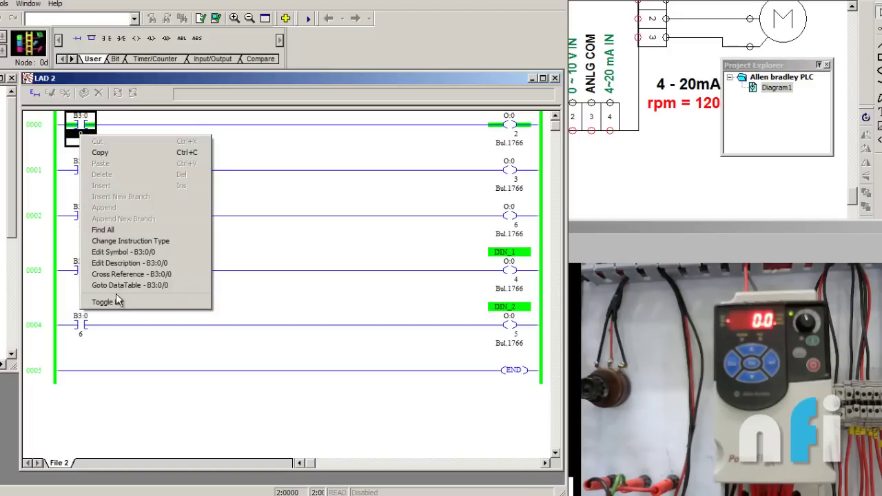
left_click(118, 303)
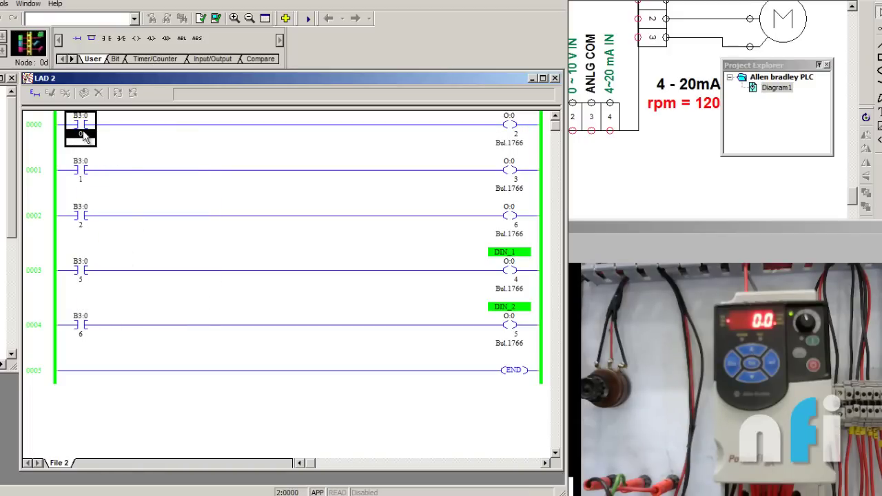
Check the R2 contact in the wiring diagram, then return to the B3:0/0 contact with the drive's webcam view in sight
left_click(584, 189)
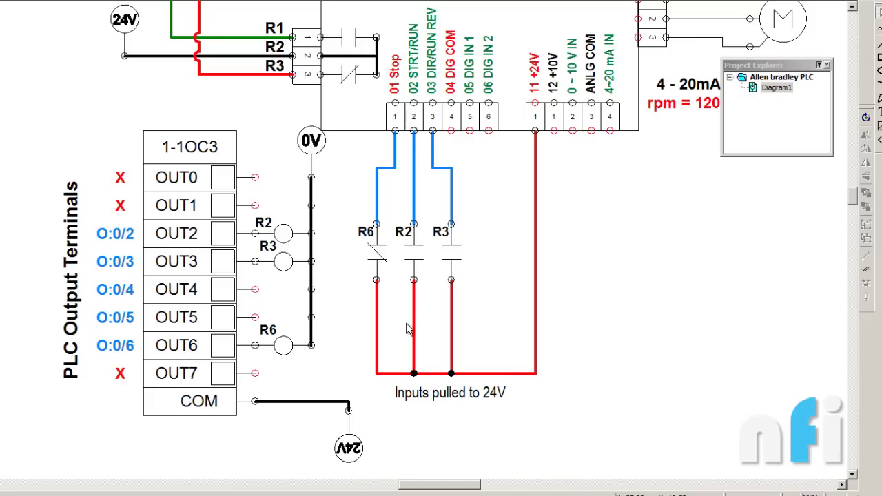
key("alt+Tab")
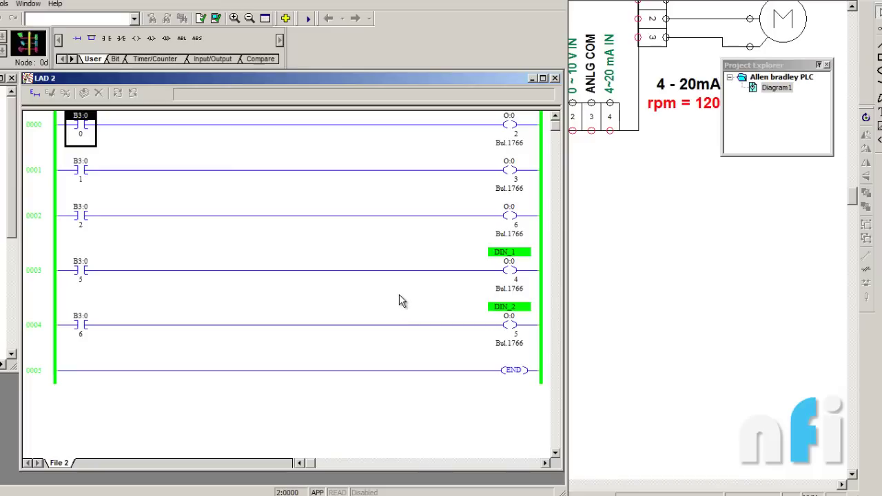
left_click(86, 169)
left_click(83, 128)
left_click(315, 495)
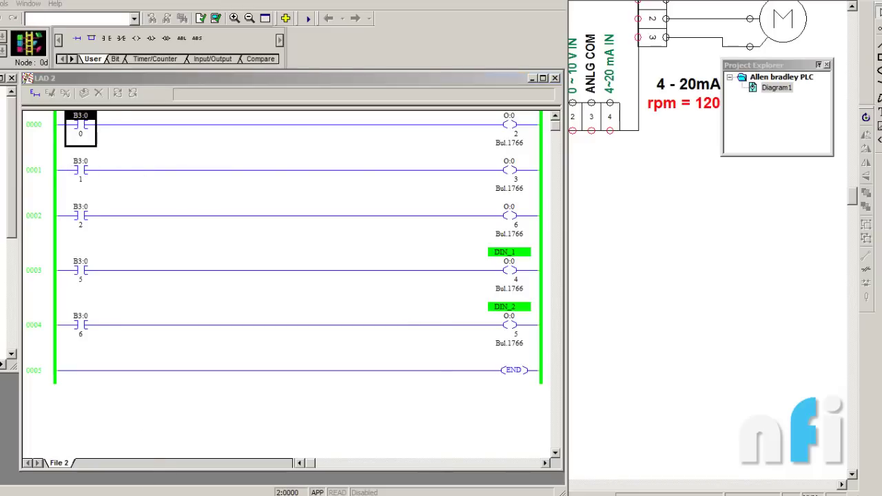
left_click(204, 495)
Start the drive by toggling bit B3:0/0 on rung 0000 on and back off
right_click(82, 138)
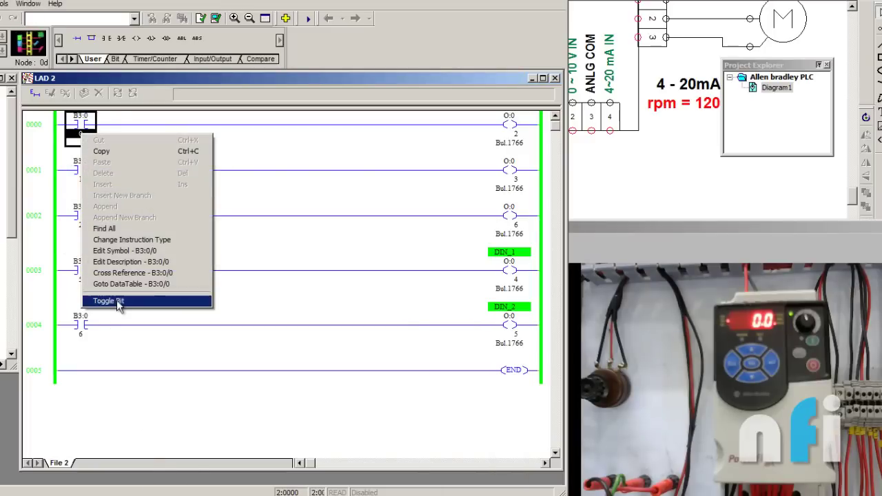
left_click(119, 303)
right_click(83, 134)
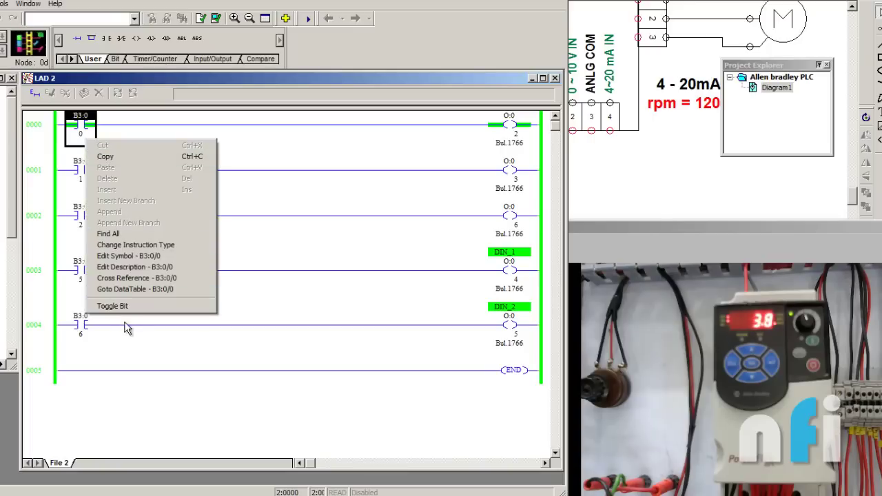
left_click(121, 305)
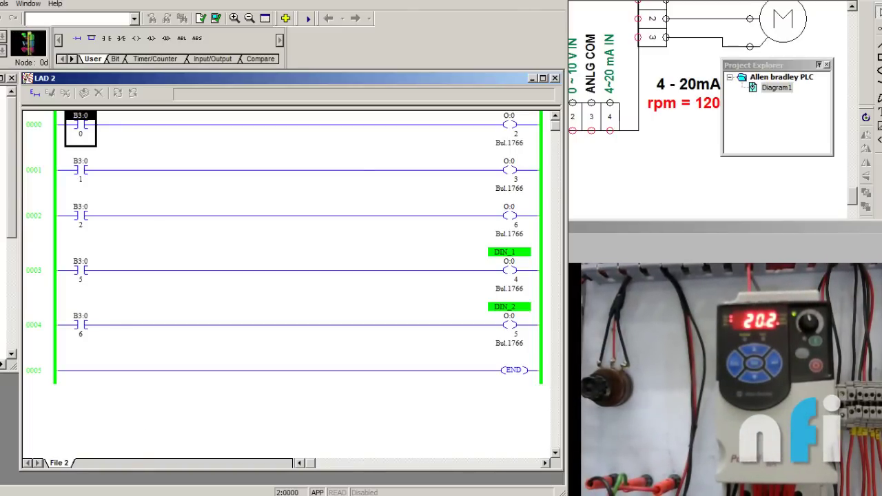
Check the R2 contact on the 02 STRT/RUN input in the wiring diagram, and return to the ladder program
left_click(594, 174)
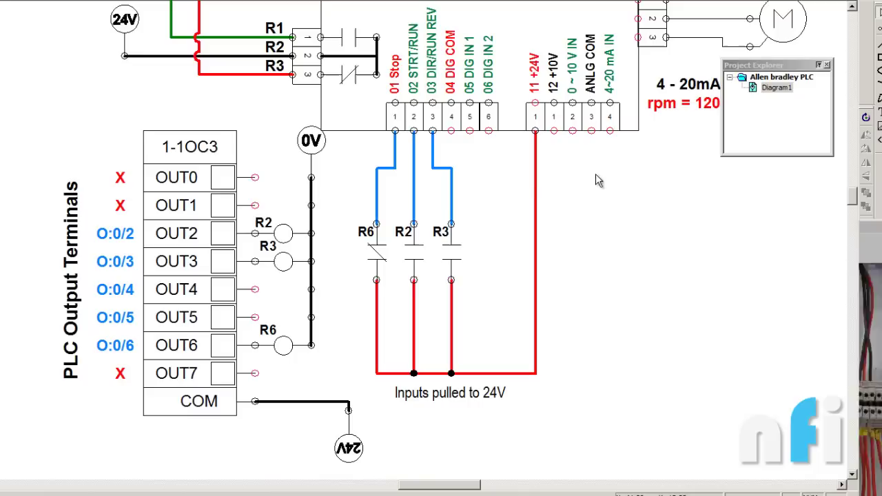
left_click(411, 252)
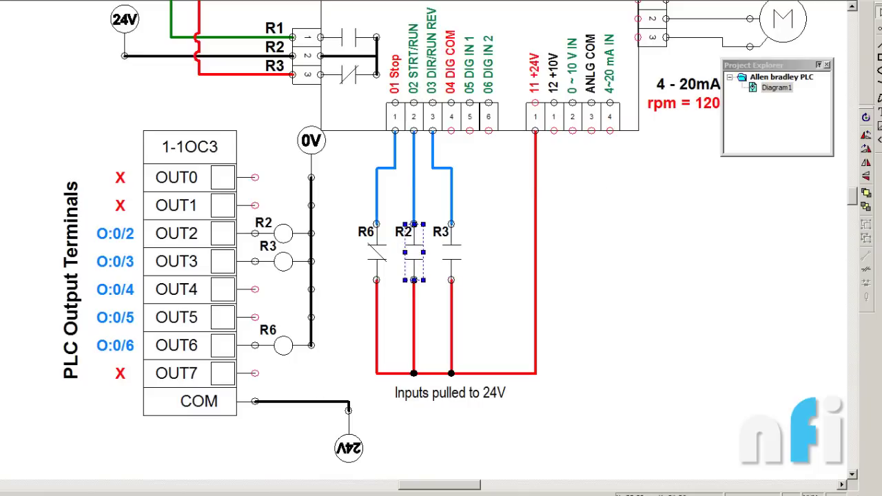
left_click(234, 494)
left_click(165, 495)
left_click(153, 434)
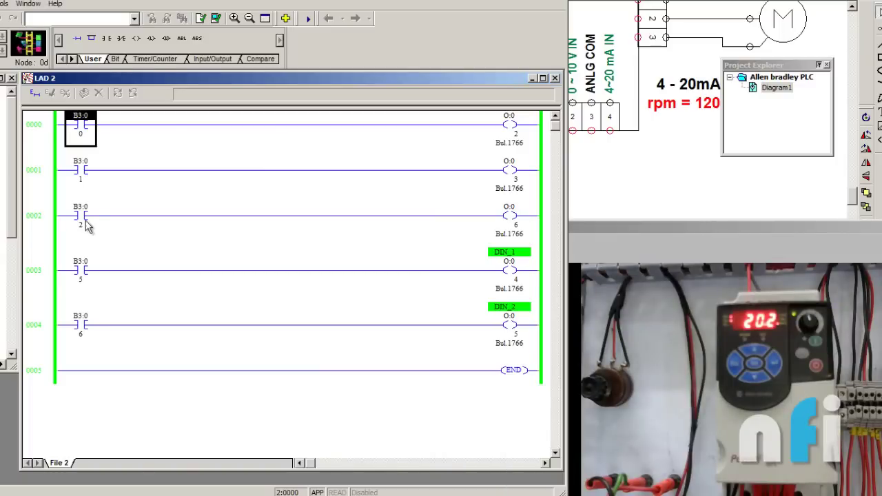
Trace contacts B3:0/1 and B3:0/2 and output O:0/6 in the ladder, and the R6 coil and contact in the wiring diagram
left_click(82, 181)
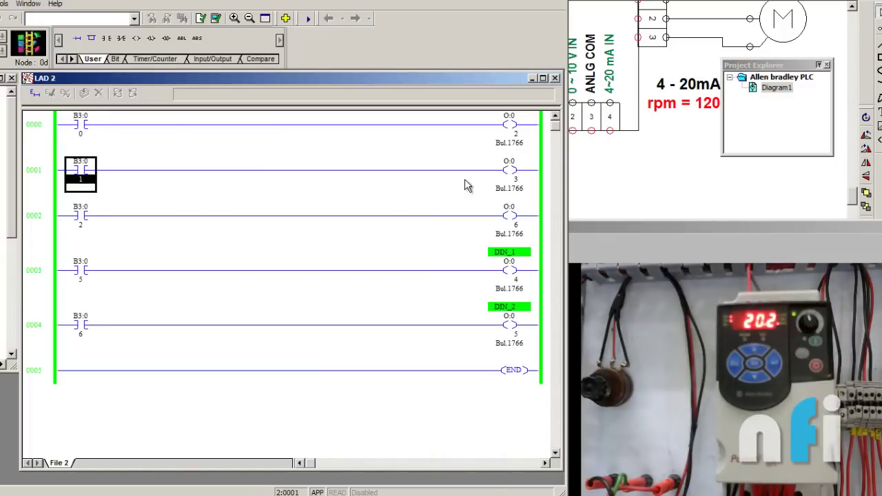
left_click(90, 223)
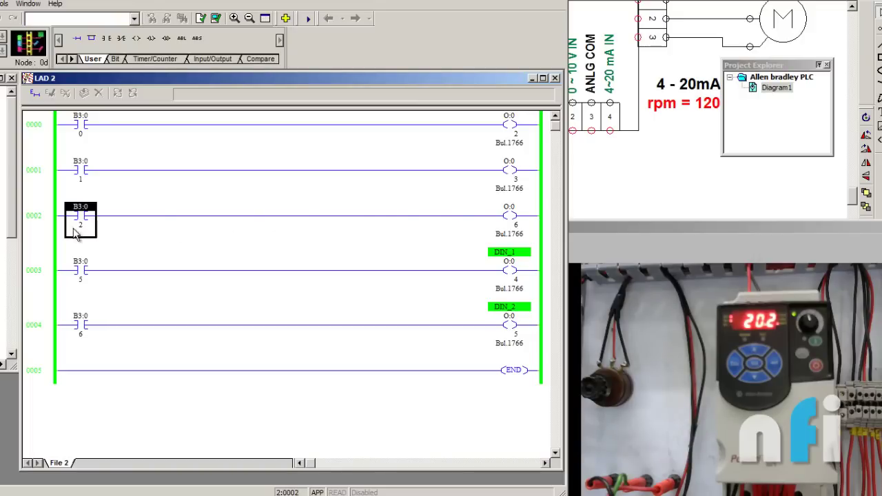
left_click(521, 220)
left_click(643, 195)
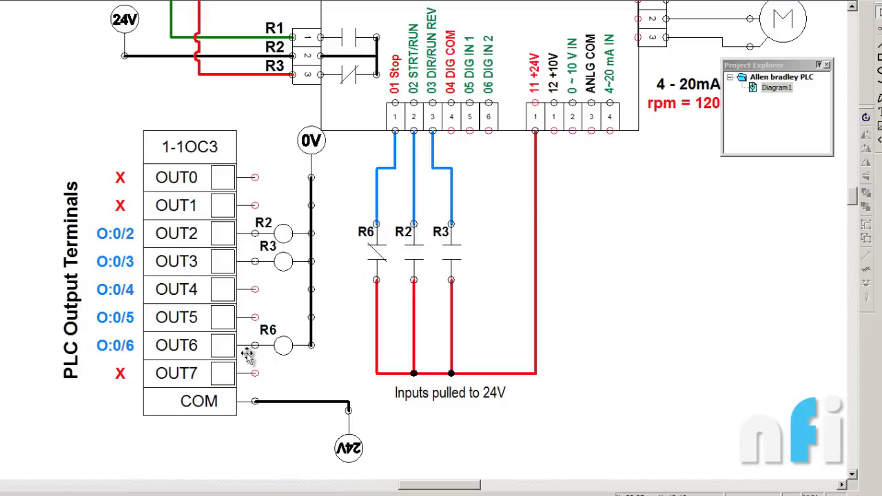
left_click(282, 346)
left_click(377, 254)
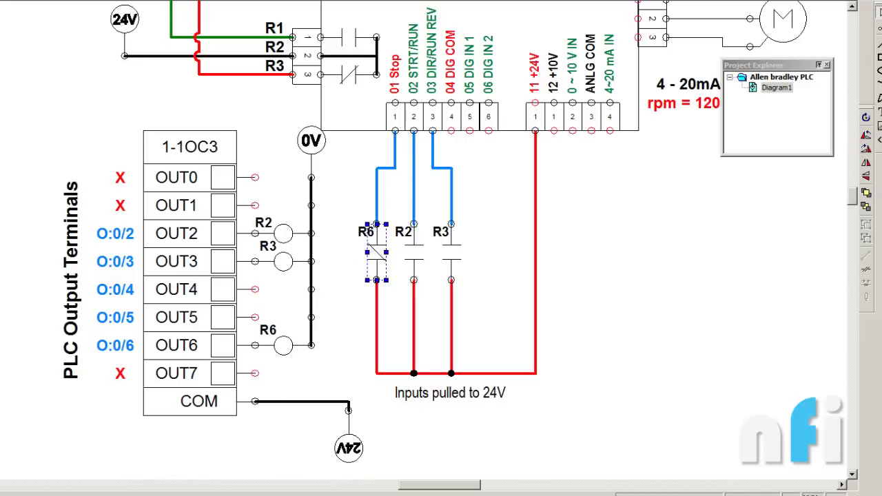
Return to the ladder program and toggle bit B3:0/2 on rung 0002 on and back off to pulse stop output O:0/6
left_click(276, 495)
left_click(255, 495)
left_click(78, 277)
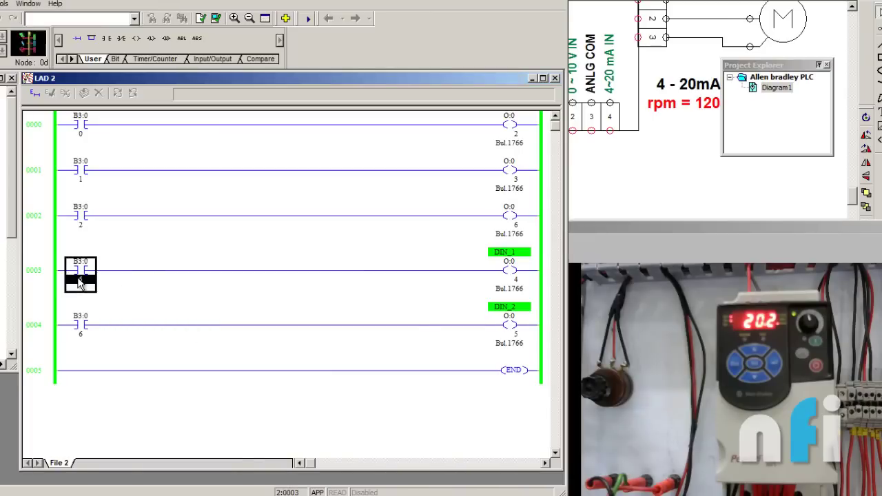
left_click(80, 221)
right_click(76, 212)
left_click(111, 379)
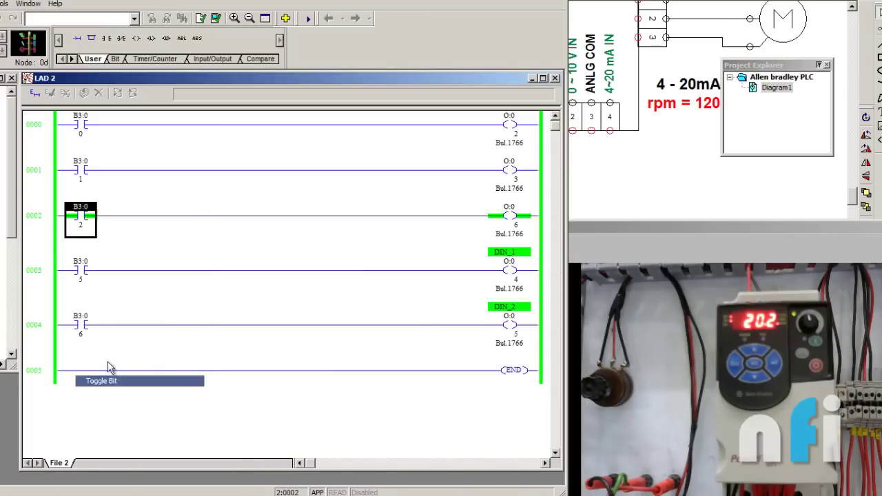
right_click(79, 235)
left_click(131, 397)
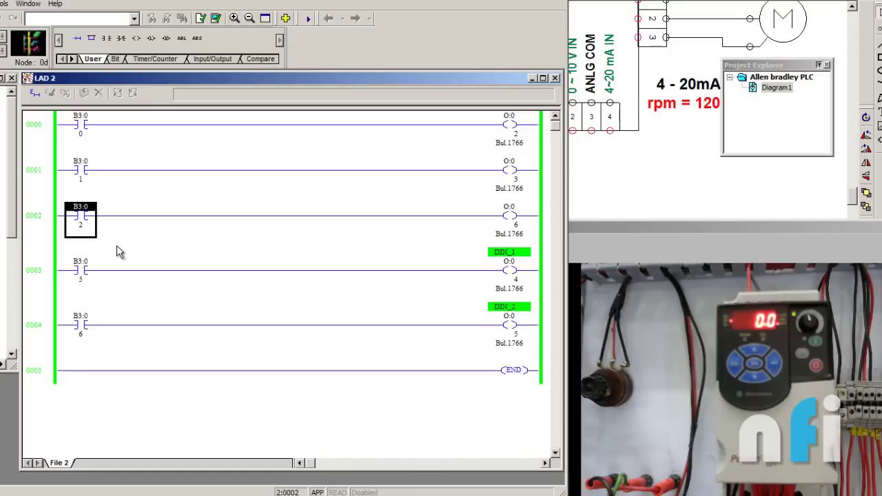
Examine the R6 and R2 contacts, the +24V supply wire and the 03 DIR/RUN REV wire in the wiring diagram
left_click(628, 198)
left_click(371, 254)
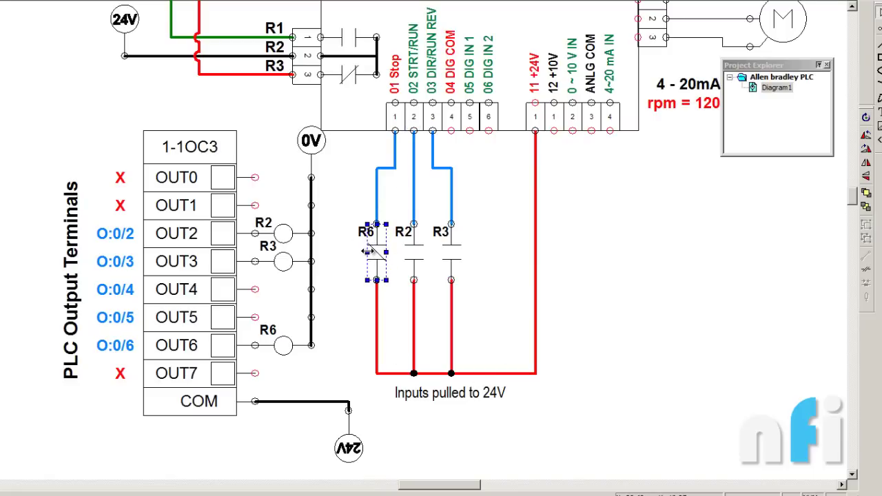
left_click(413, 250)
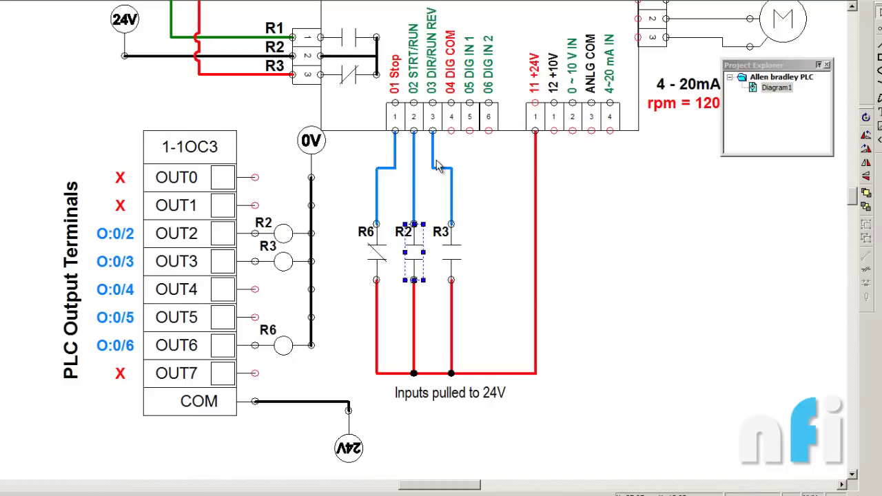
left_click(535, 150)
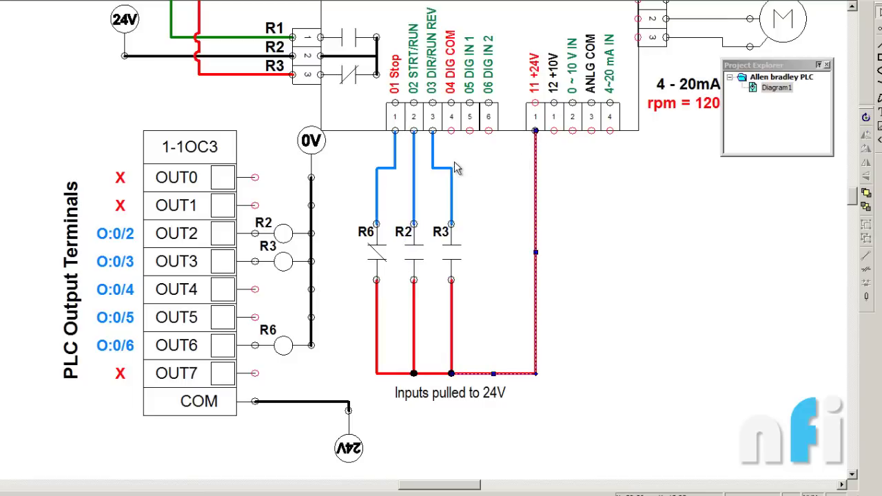
left_click(442, 169)
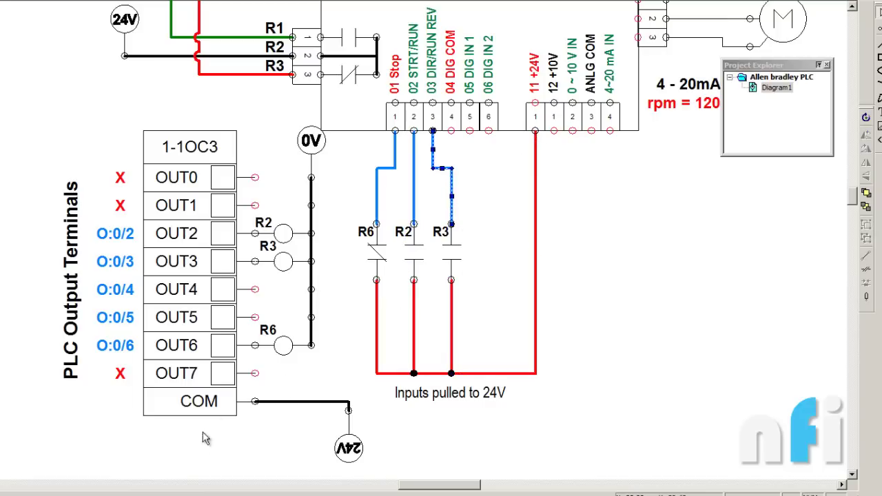
Return to the ladder program with the drive's webcam view in sight and toggle bit B3:0/0 on and back off
key("alt+Tab")
key("alt+Tab")
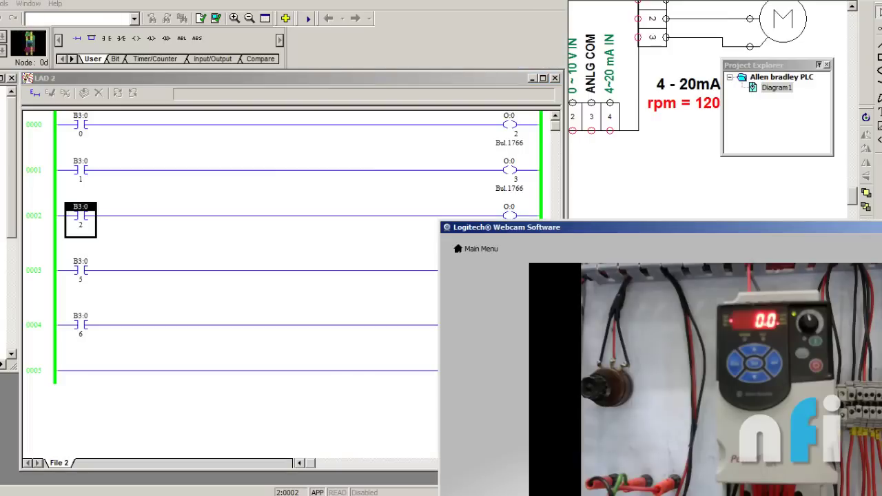
key("alt+Tab")
right_click(76, 137)
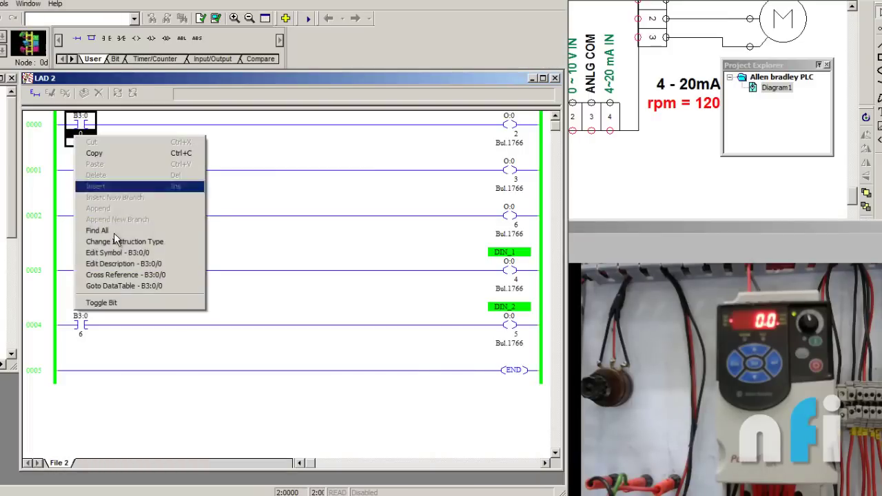
left_click(117, 307)
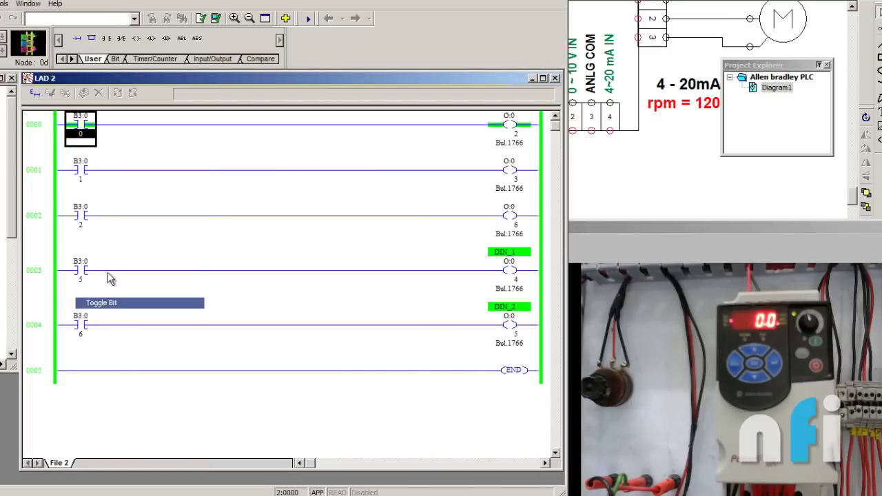
right_click(94, 143)
left_click(135, 308)
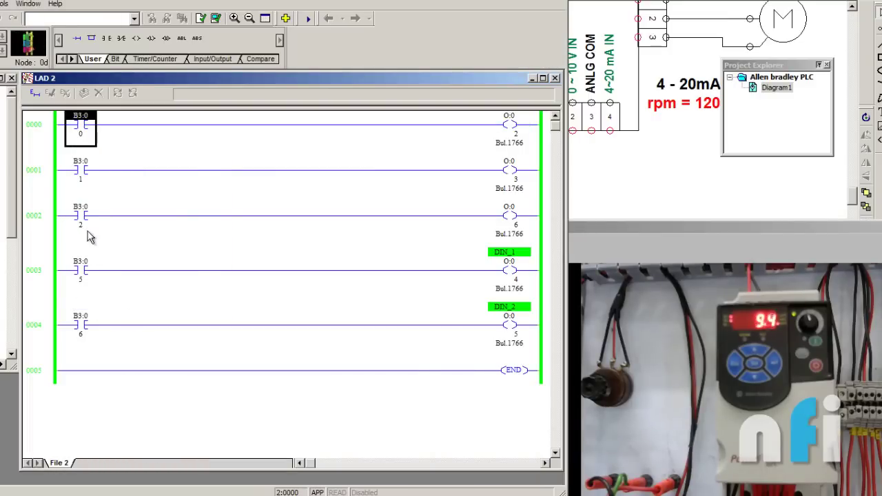
Toggle direction bit B3:0/1 on rung 0001 on and back off, and select its output O:0/3
right_click(84, 171)
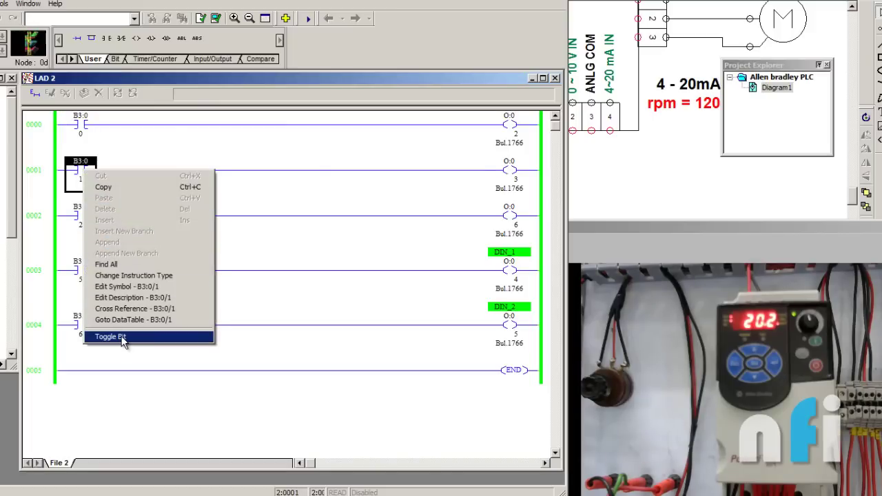
left_click(121, 337)
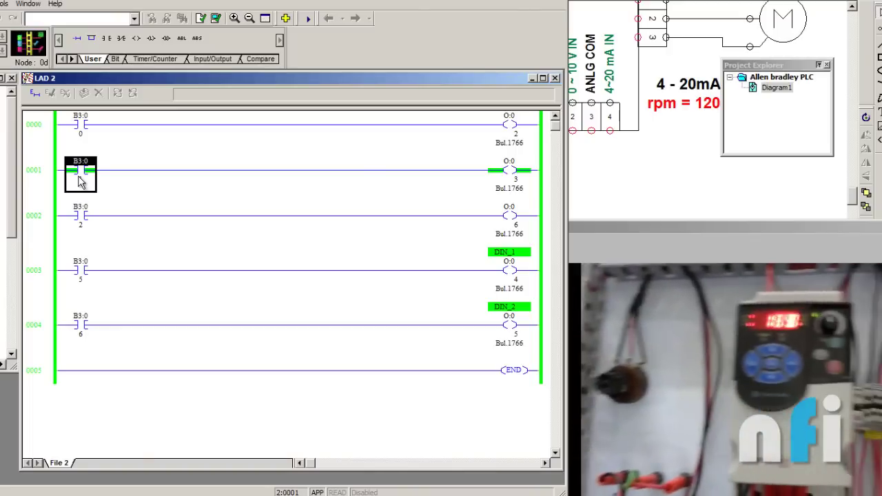
right_click(80, 180)
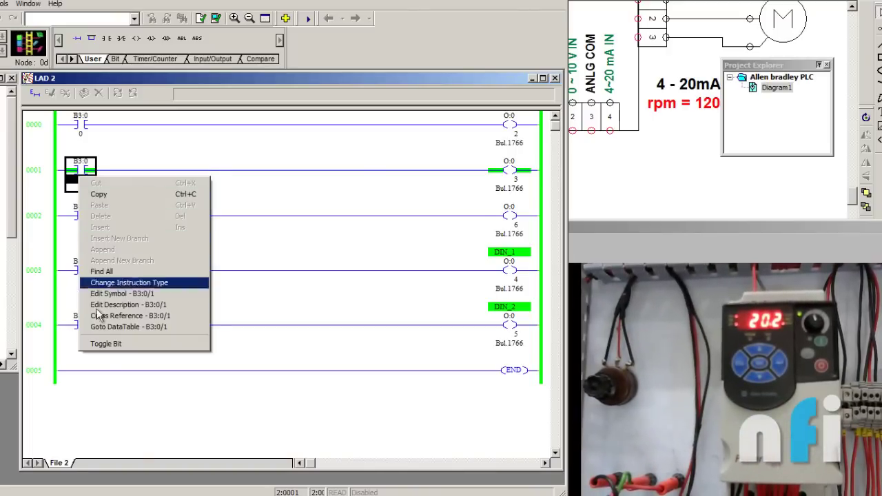
left_click(130, 342)
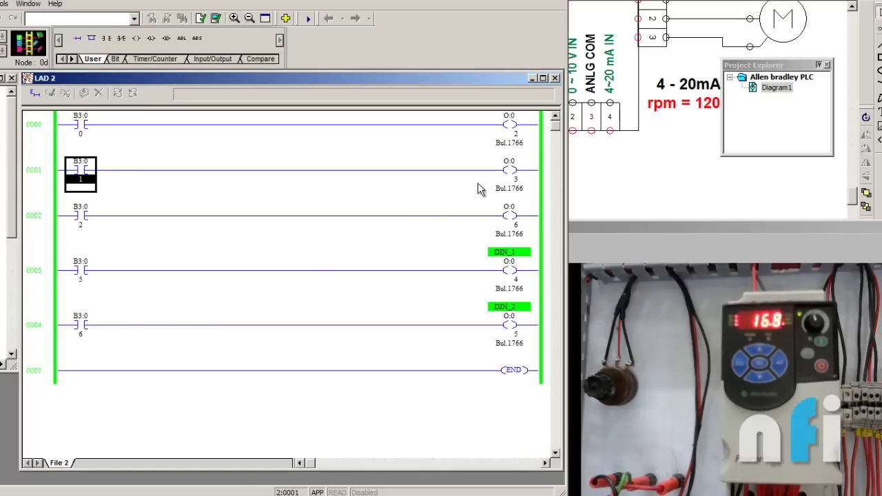
left_click(508, 180)
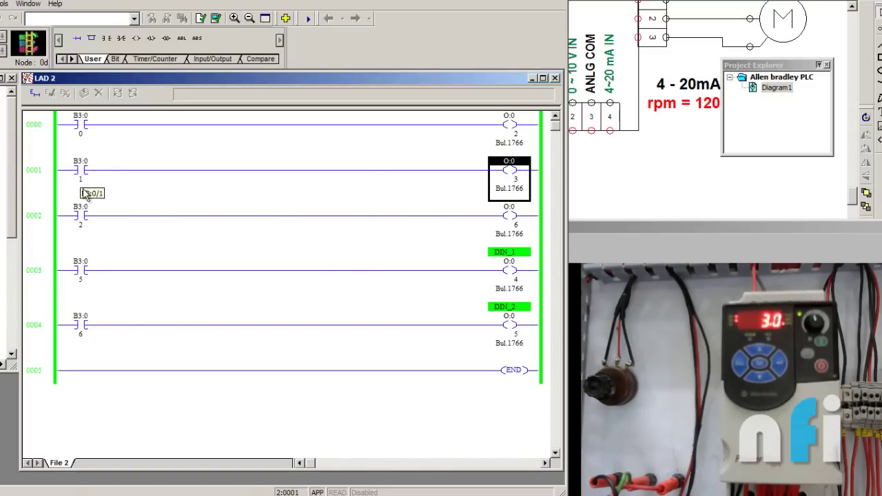
Stop the drive by toggling bit B3:0/2 on rung 0002 on and back off
left_click(85, 217)
right_click(85, 213)
left_click(103, 380)
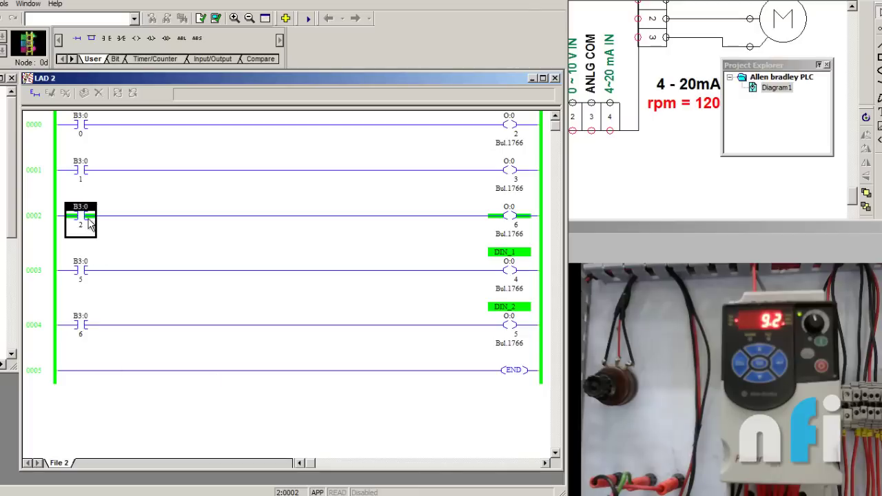
right_click(81, 224)
left_click(128, 388)
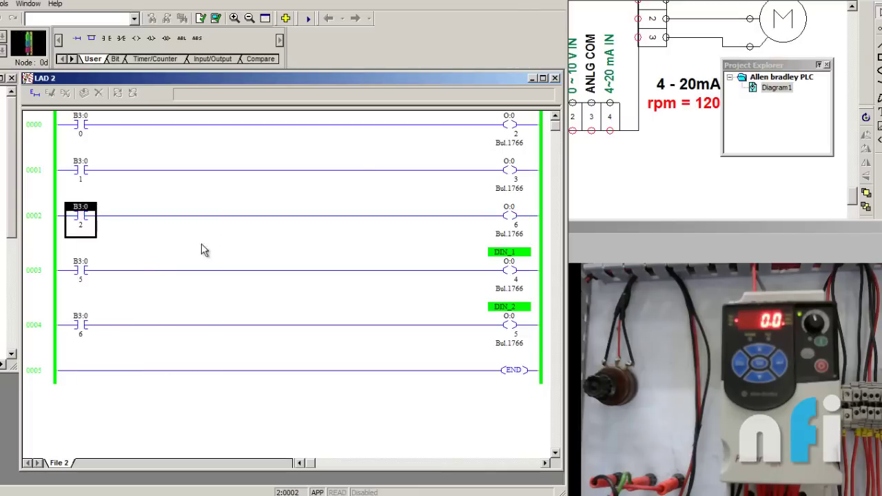
Review the ladder's output coils O:0/4, O:0/2, O:0/3 and O:0/6
left_click(518, 267)
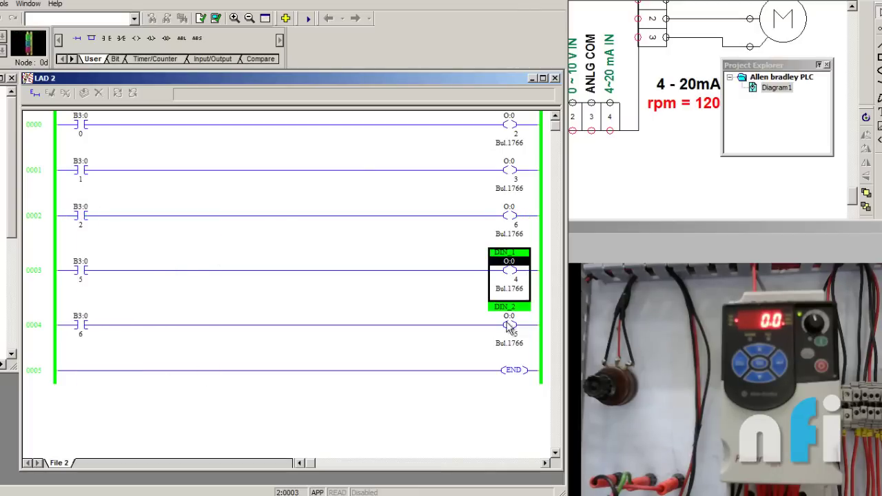
left_click(513, 138)
left_click(512, 186)
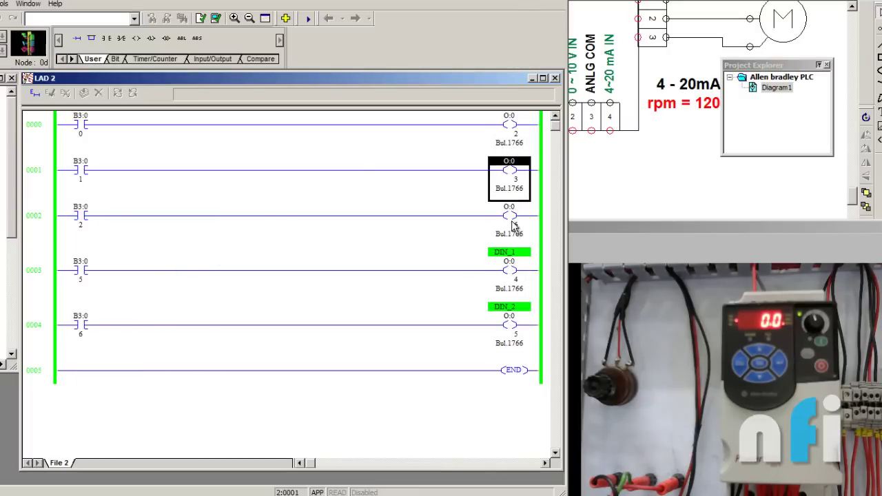
left_click(511, 222)
In the wiring diagram, place a normally open pushbutton from the enlarged library's Electrical Control (JIC Standard) Switches in the blank area beside the +24V wire
left_click(628, 174)
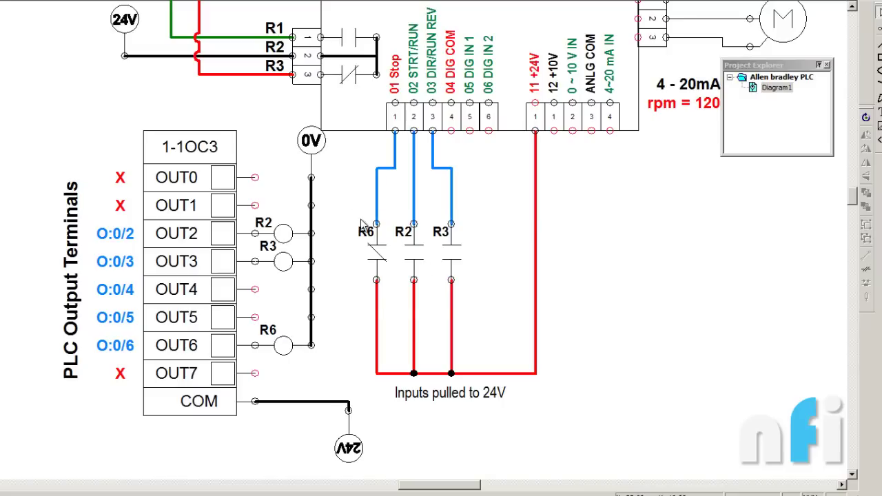
mouse_move(334, 204)
left_mouse_down()
mouse_move(510, 311)
mouse_move(341, 211)
left_mouse_up()
left_click_drag(1, 77, 75, 49)
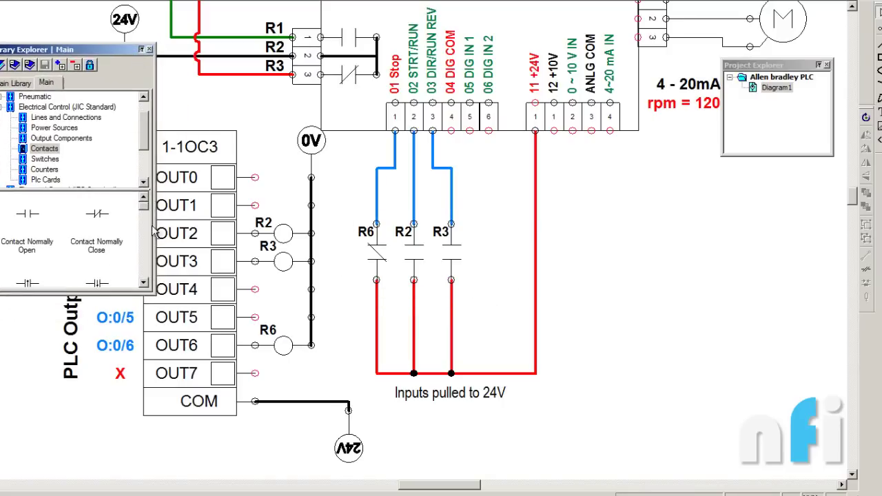
left_click_drag(156, 293, 162, 475)
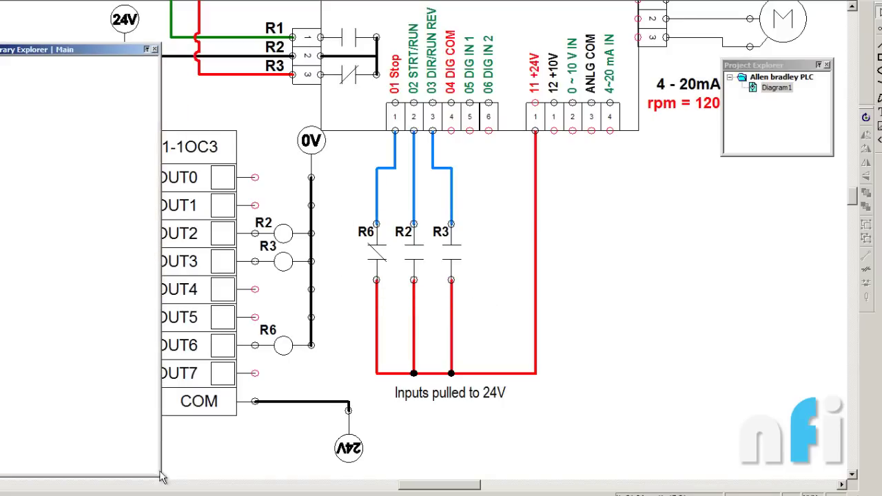
left_click(44, 190)
left_click(45, 179)
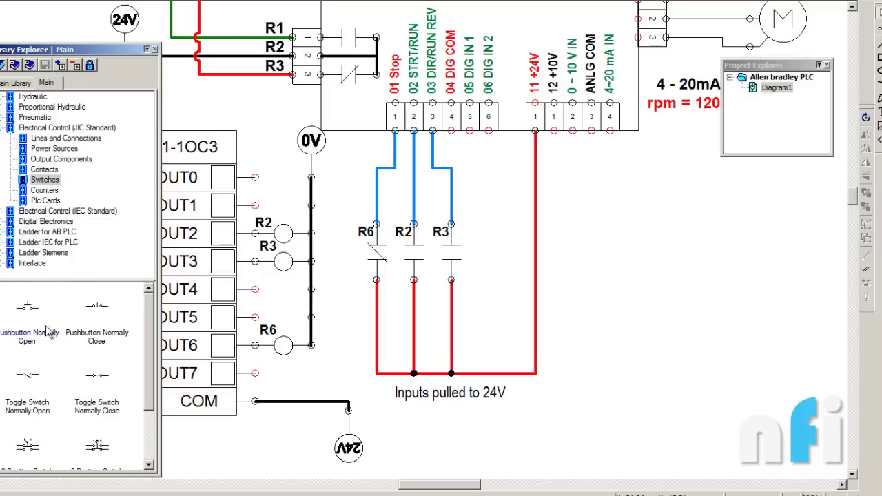
left_click_drag(25, 316, 604, 296)
key("Return")
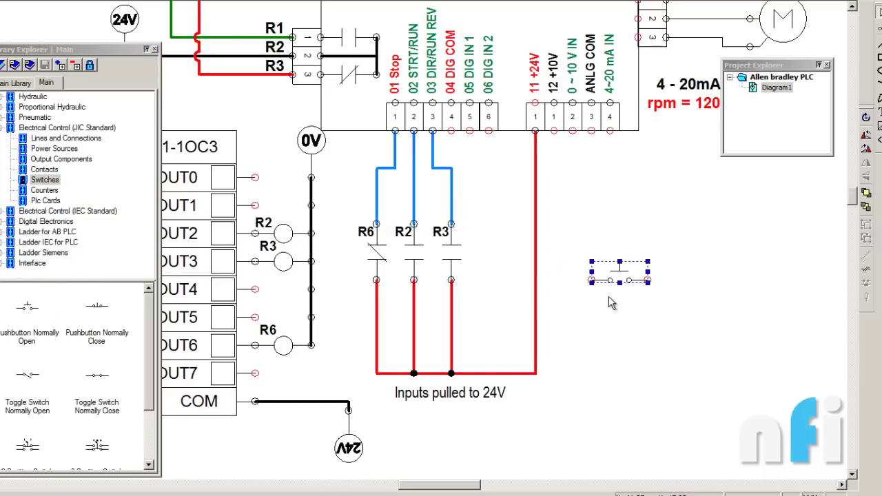
Replace the R2 contact below 02 STRT/RUN with the normally open pushbutton, rotated vertical with its actuator facing left
left_click(409, 258)
key("Delete")
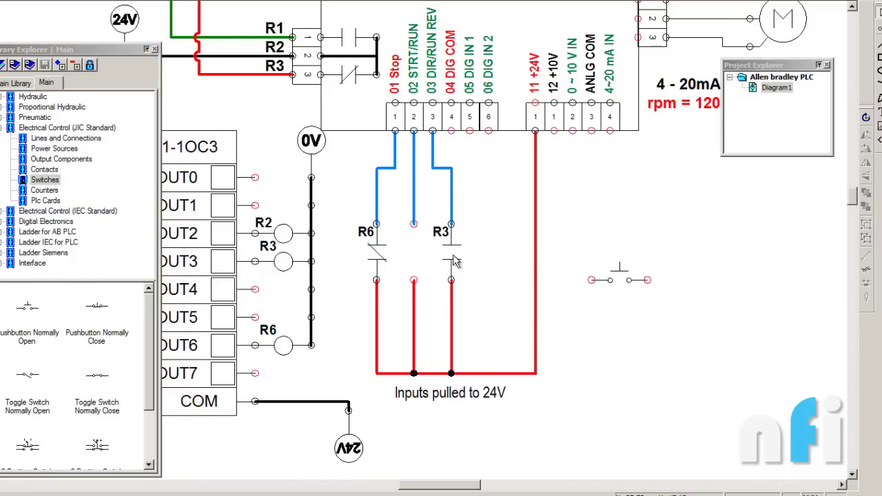
left_click(630, 285)
key("ctrl+r")
key("ctrl+r")
key("ctrl+r")
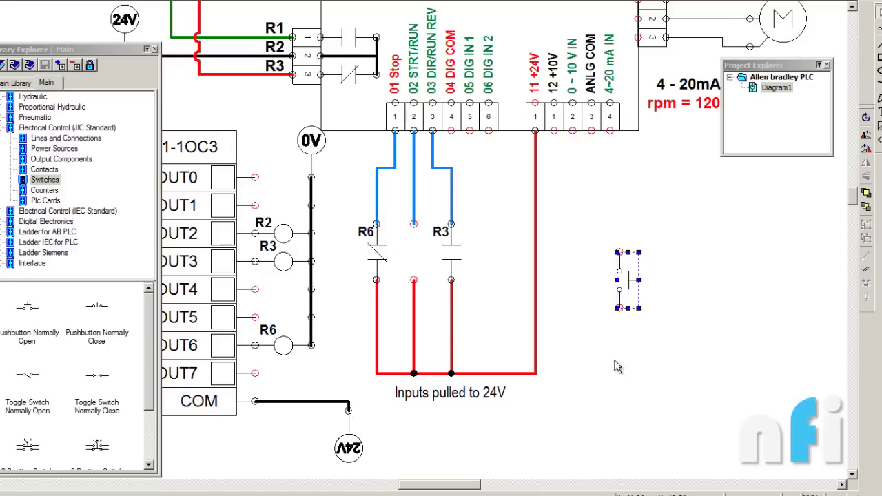
left_click(625, 299)
left_click_drag(619, 279, 411, 282)
Replace the R3 contact below 03 DIR/RUN REV with a normally open toggle switch, rotated vertical with its blade on the left side
left_click(456, 256)
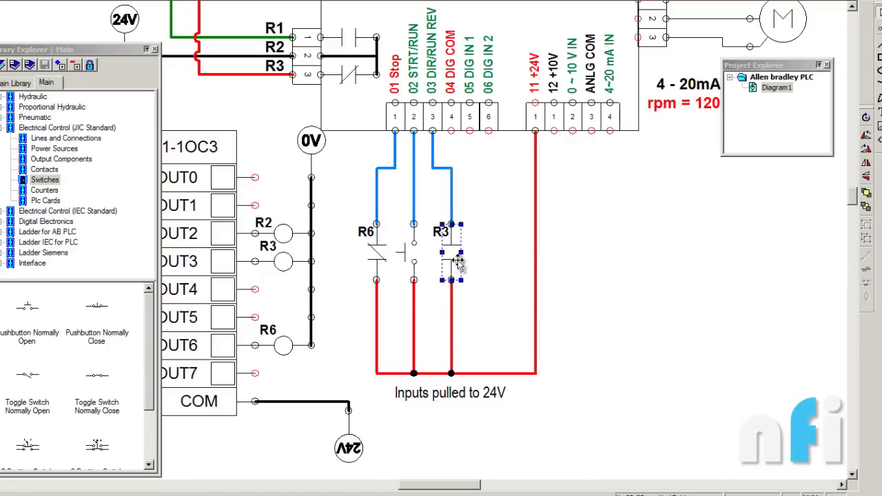
key("Delete")
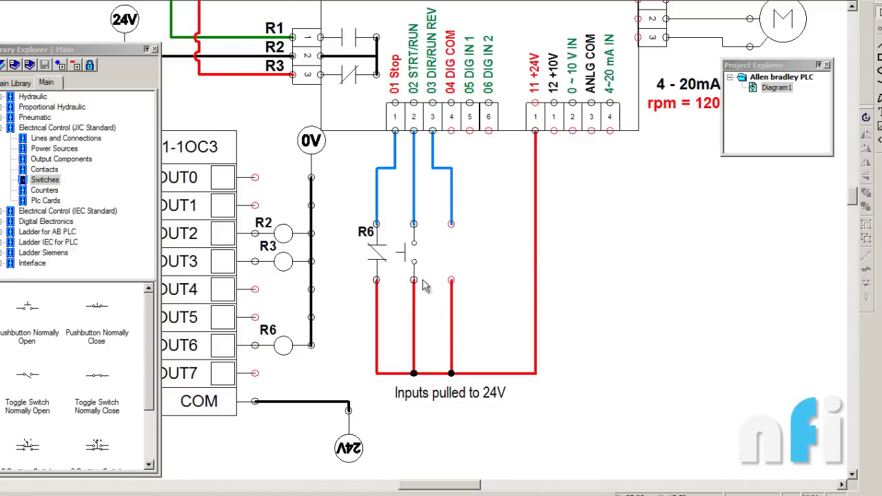
left_click(92, 336)
left_click_drag(38, 386, 616, 296)
key("Escape")
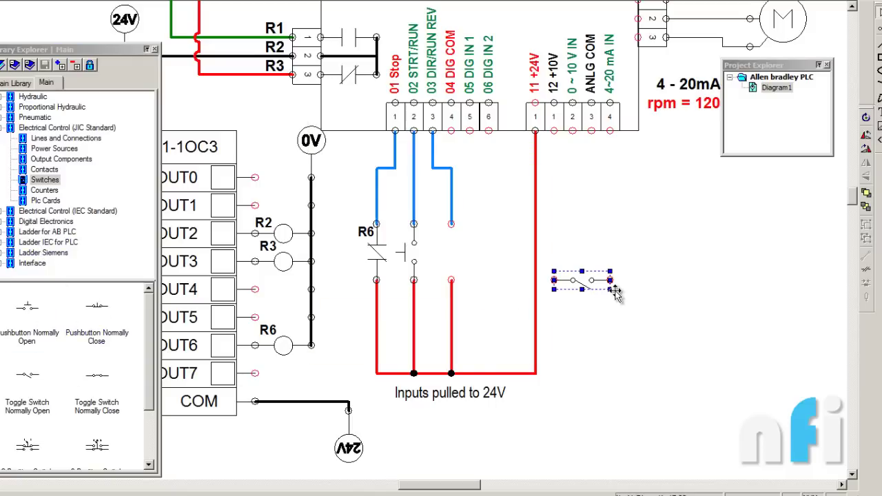
key("ctrl+r")
key("ctrl+r")
key("ctrl+r")
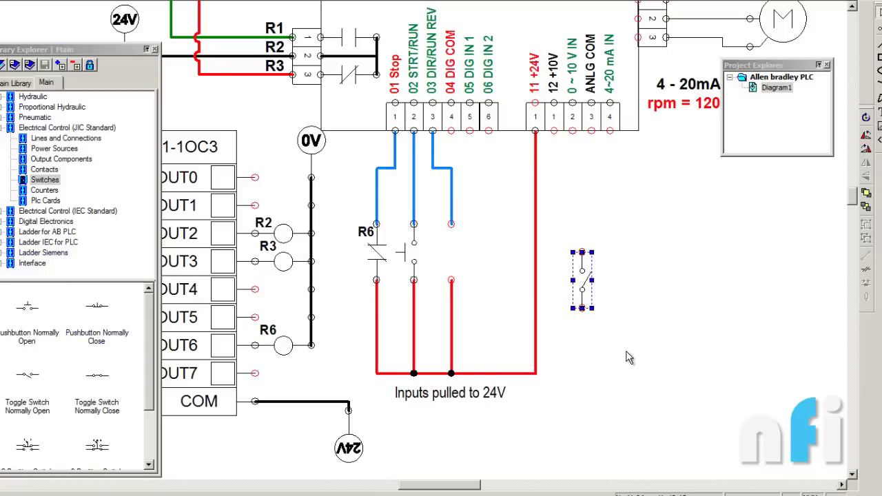
key("ctrl+r")
key("ctrl+r")
left_click_drag(582, 292, 451, 265)
Replace the R6 contact below 01 Stop with a normally closed pushbutton, left untagged and rotated vertical
left_click(374, 253)
key("Delete")
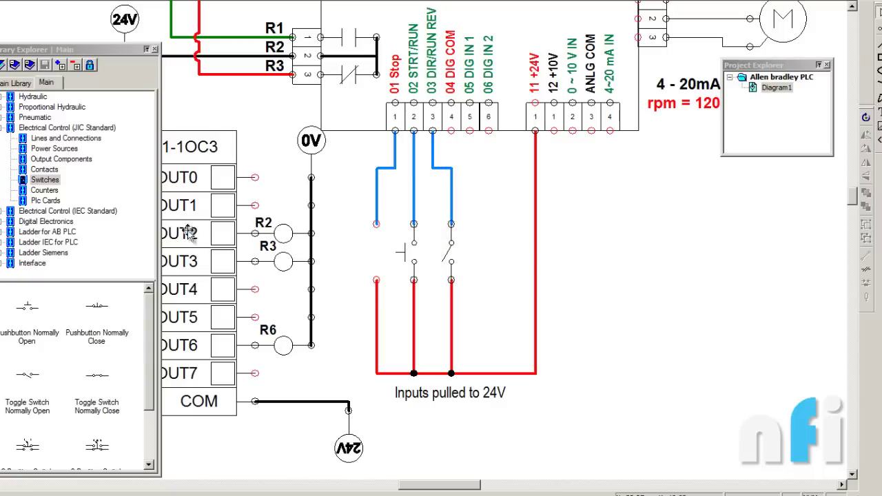
left_click_drag(27, 375, 682, 285)
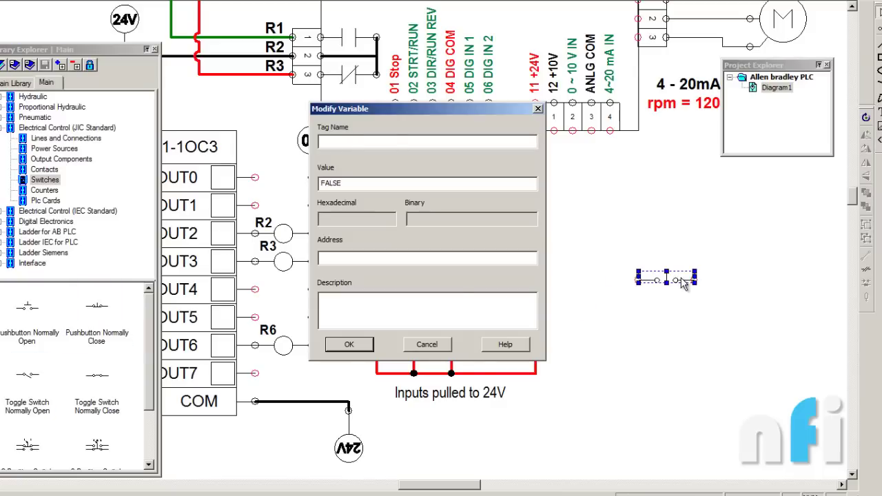
key("Escape")
key("ctrl+r")
key("ctrl+r")
key("ctrl+r")
left_click(692, 339)
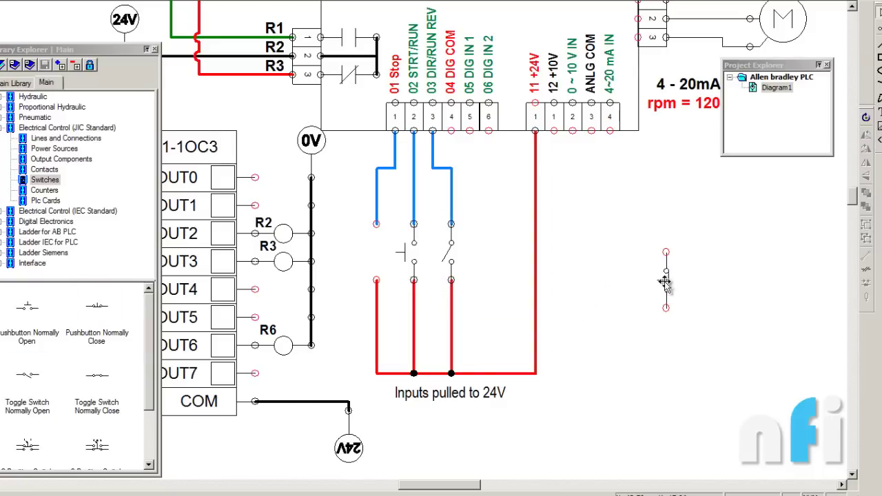
left_click_drag(666, 280, 377, 252)
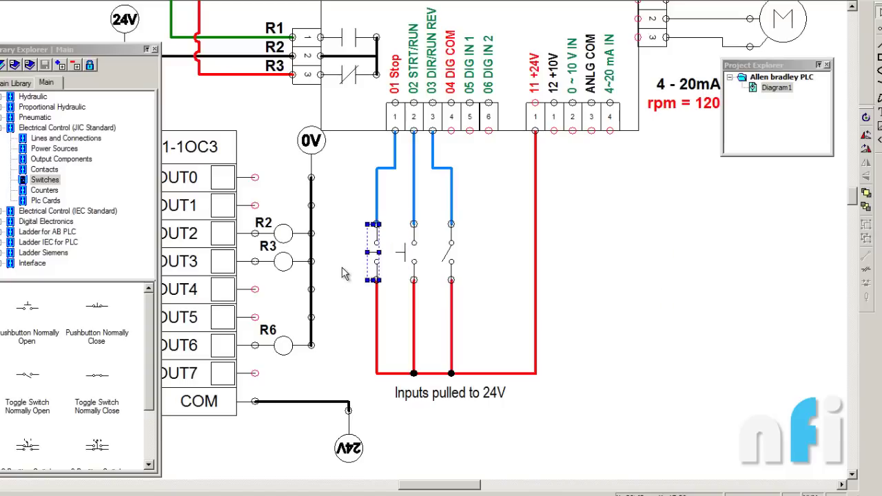
Simulate the wiring diagram, operate the pushbutton on the 02 STRT/RUN wire, and end the simulation
left_click(488, 1)
left_click(415, 253)
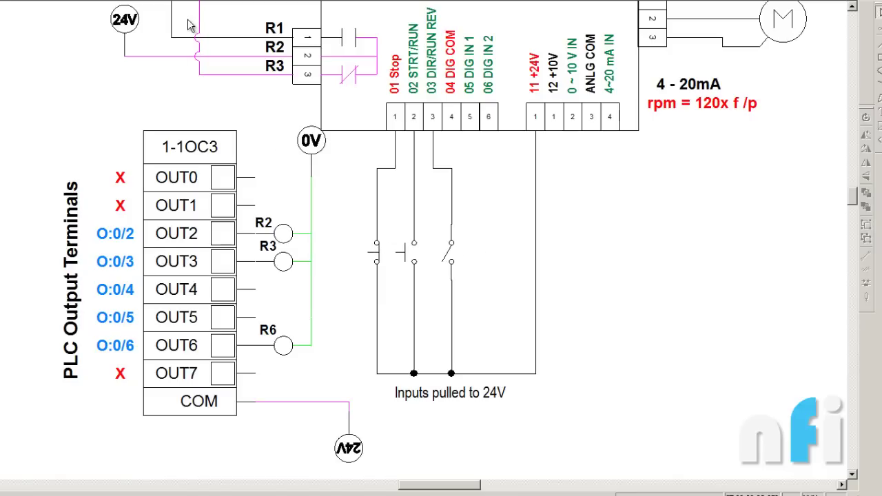
key("Escape")
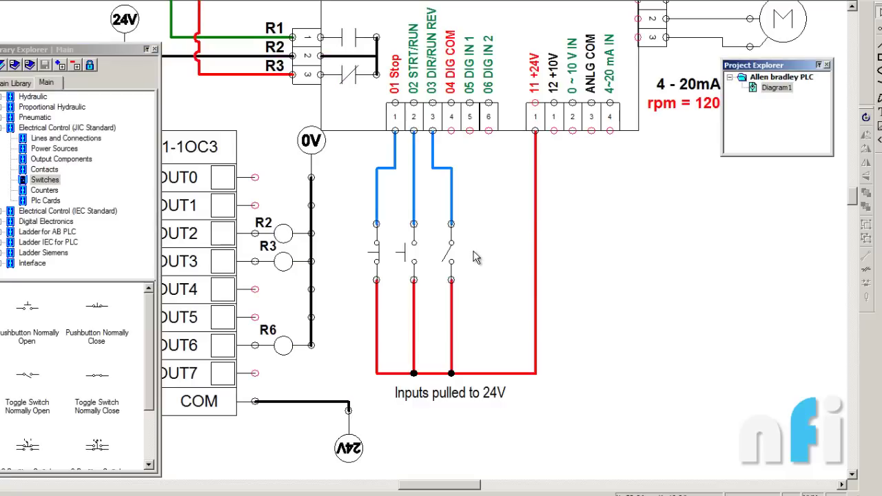
Undo the normally closed pushbutton's move onto the 01 Stop wire and its rotation
left_click(502, 268)
key("ctrl+z")
key("ctrl+z")
key("ctrl+z")
key("ctrl+z")
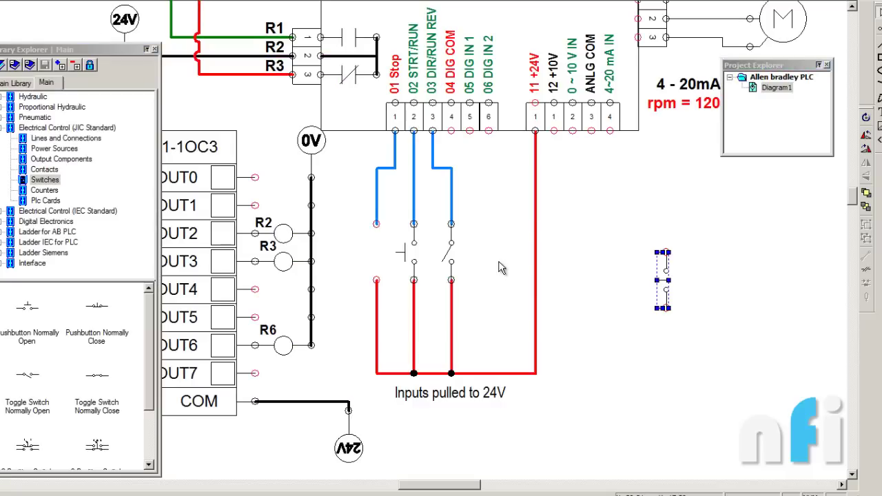
left_click(558, 263)
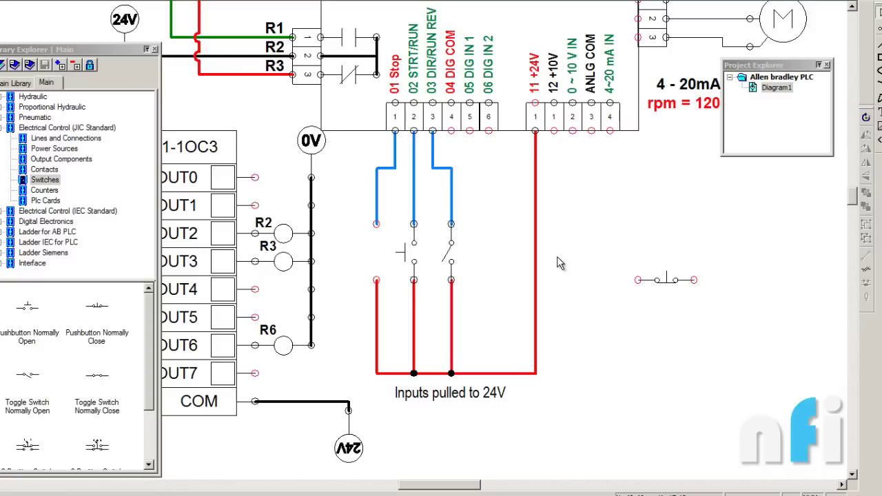